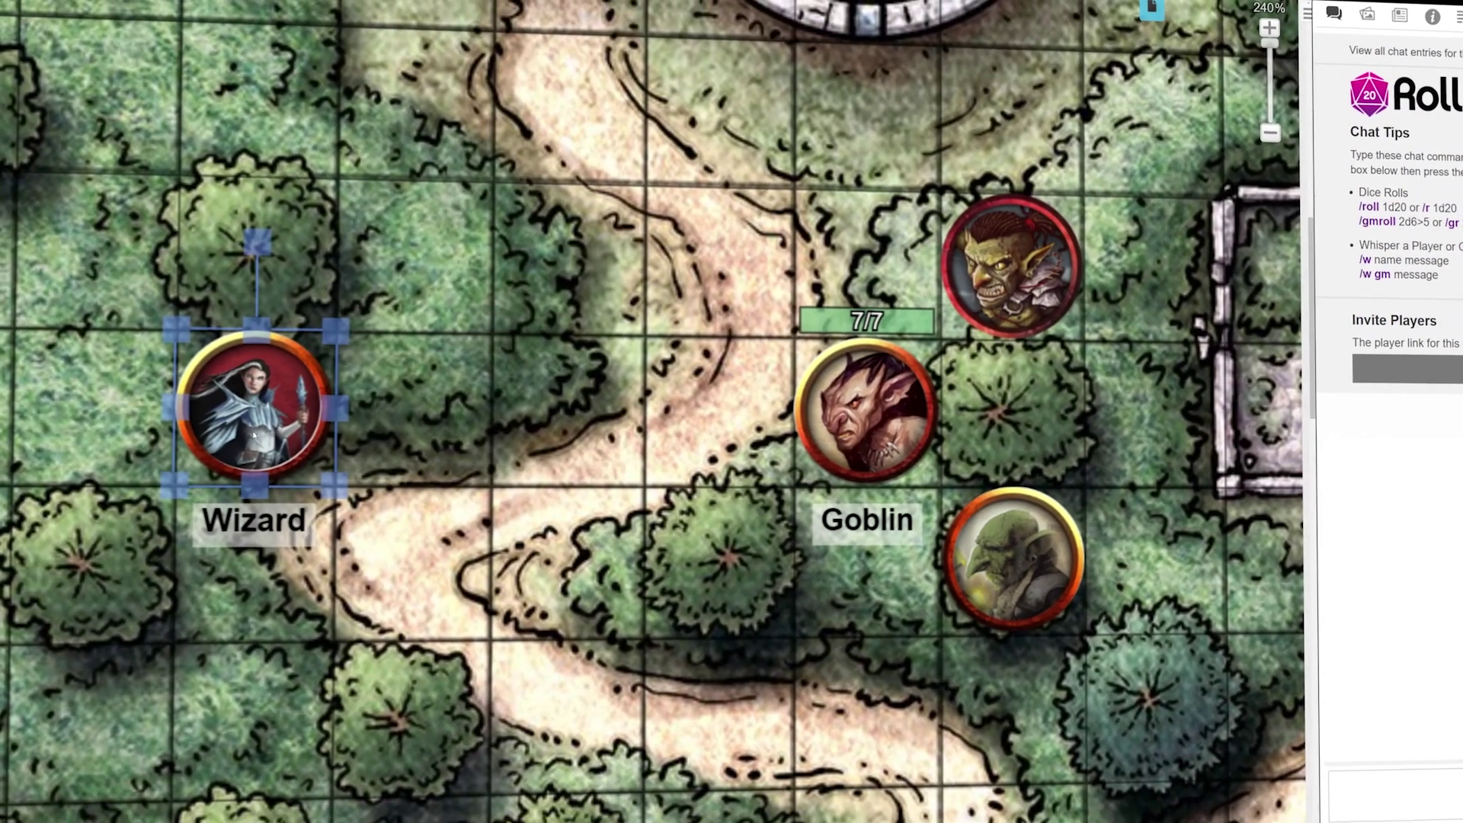
Step: Look over the Wizard token's settings and the Goblin's character sheet, then close the sheet
double_click(260, 436)
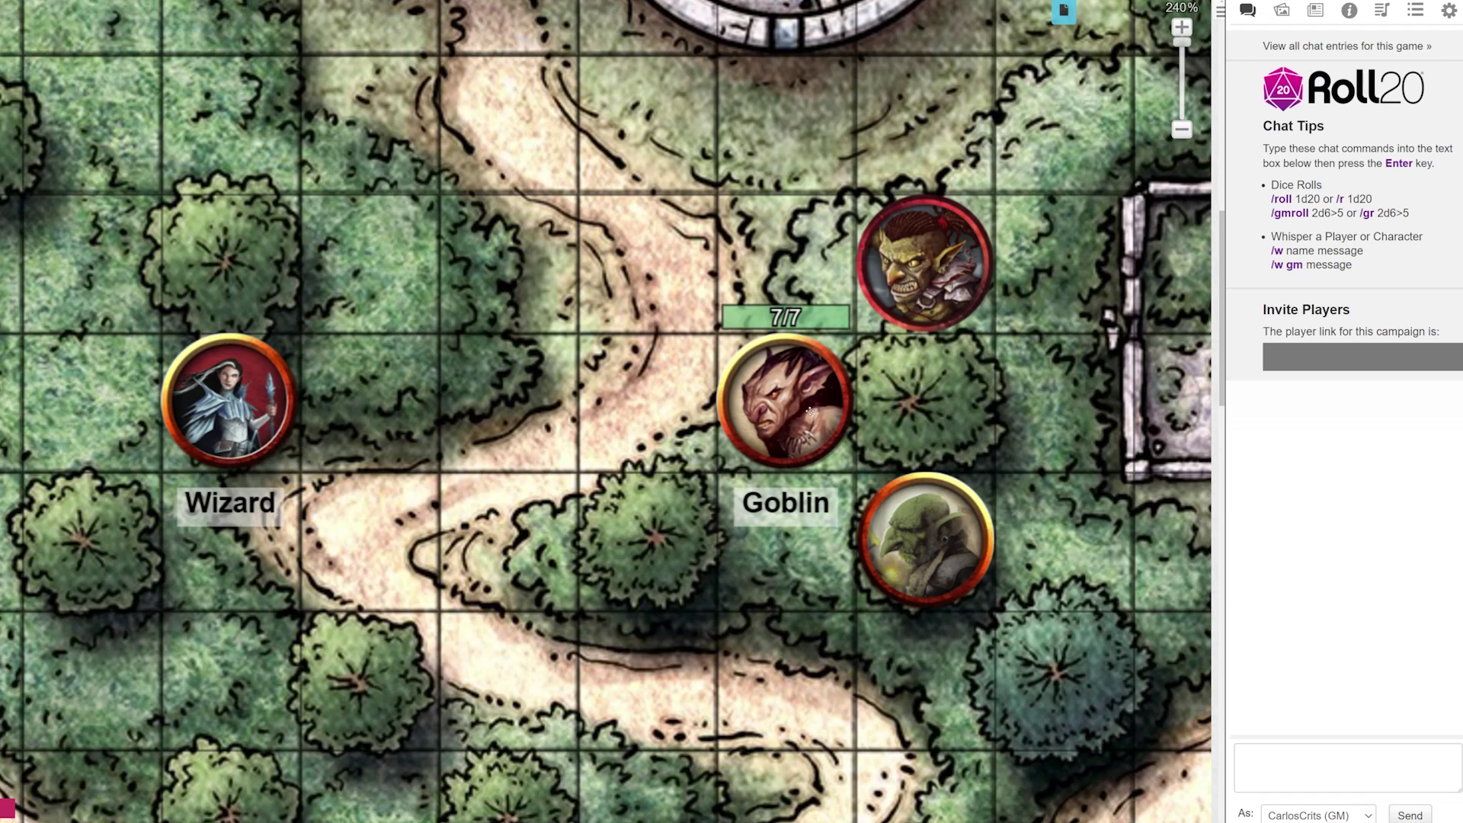
double_click(804, 412, "shift")
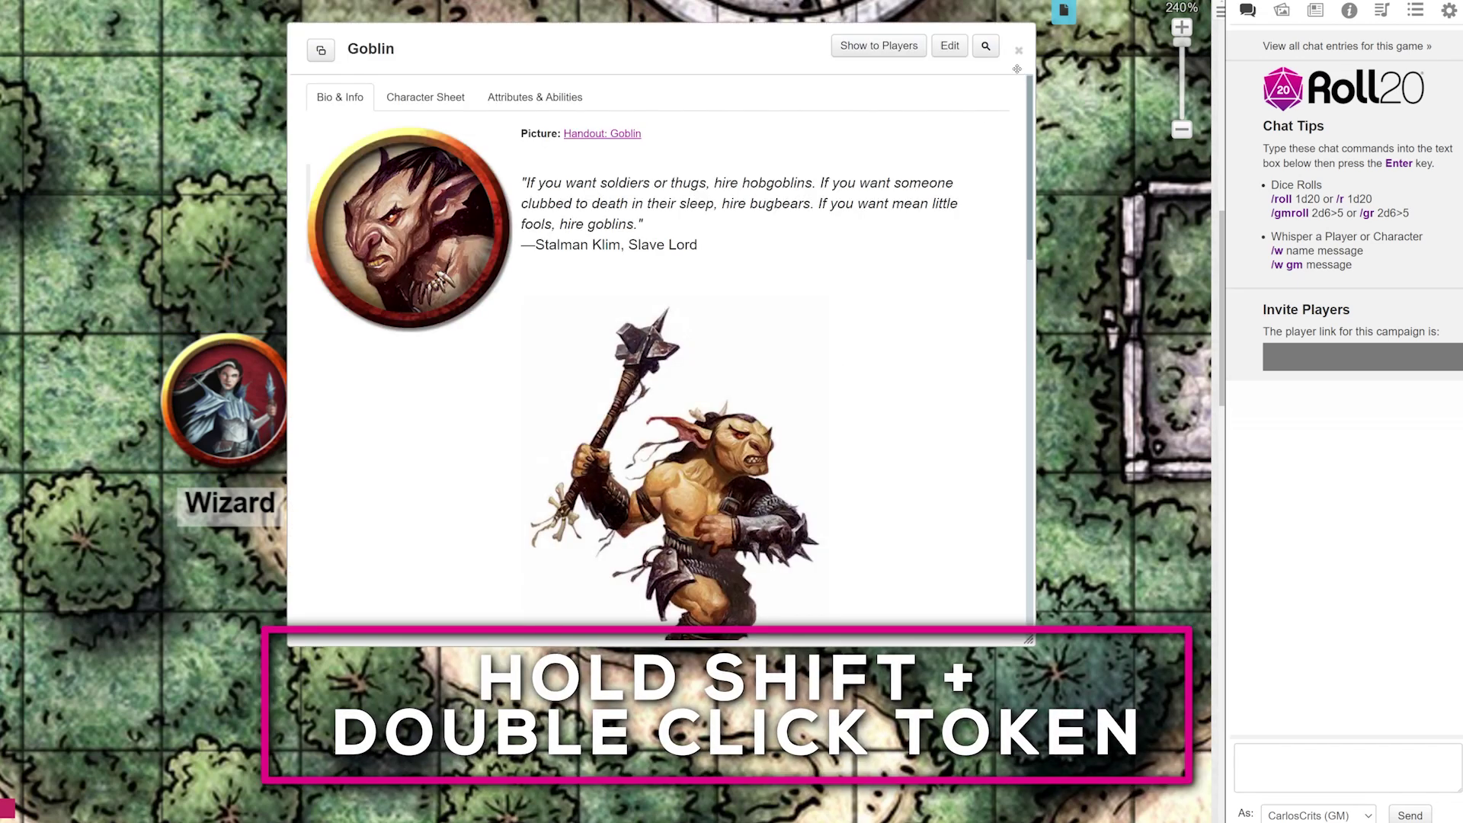
left_click(1019, 50)
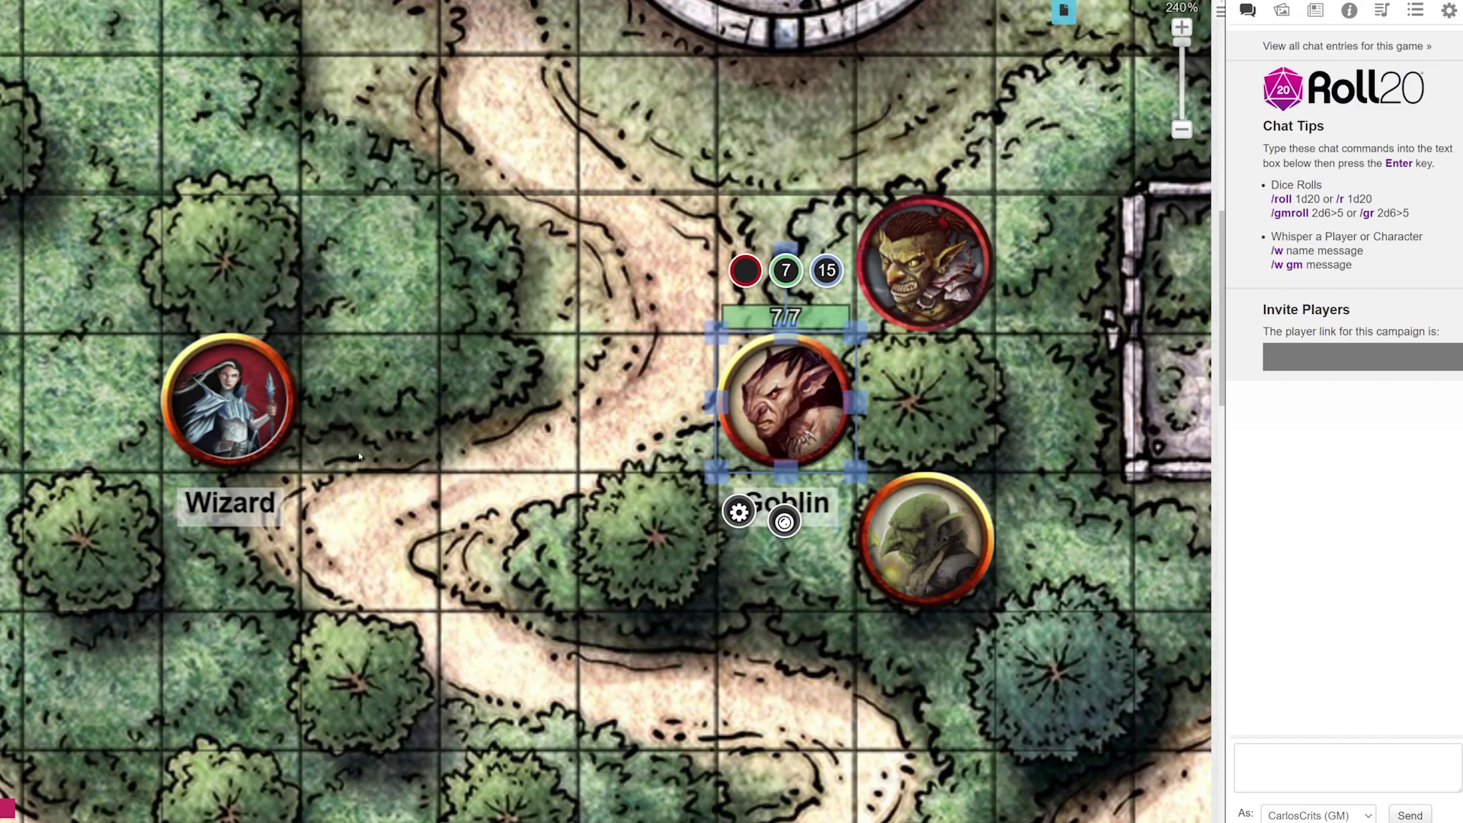
Step: Set the Wizard token's Represents Character to the Wizard character
left_click(244, 422)
double_click(255, 424)
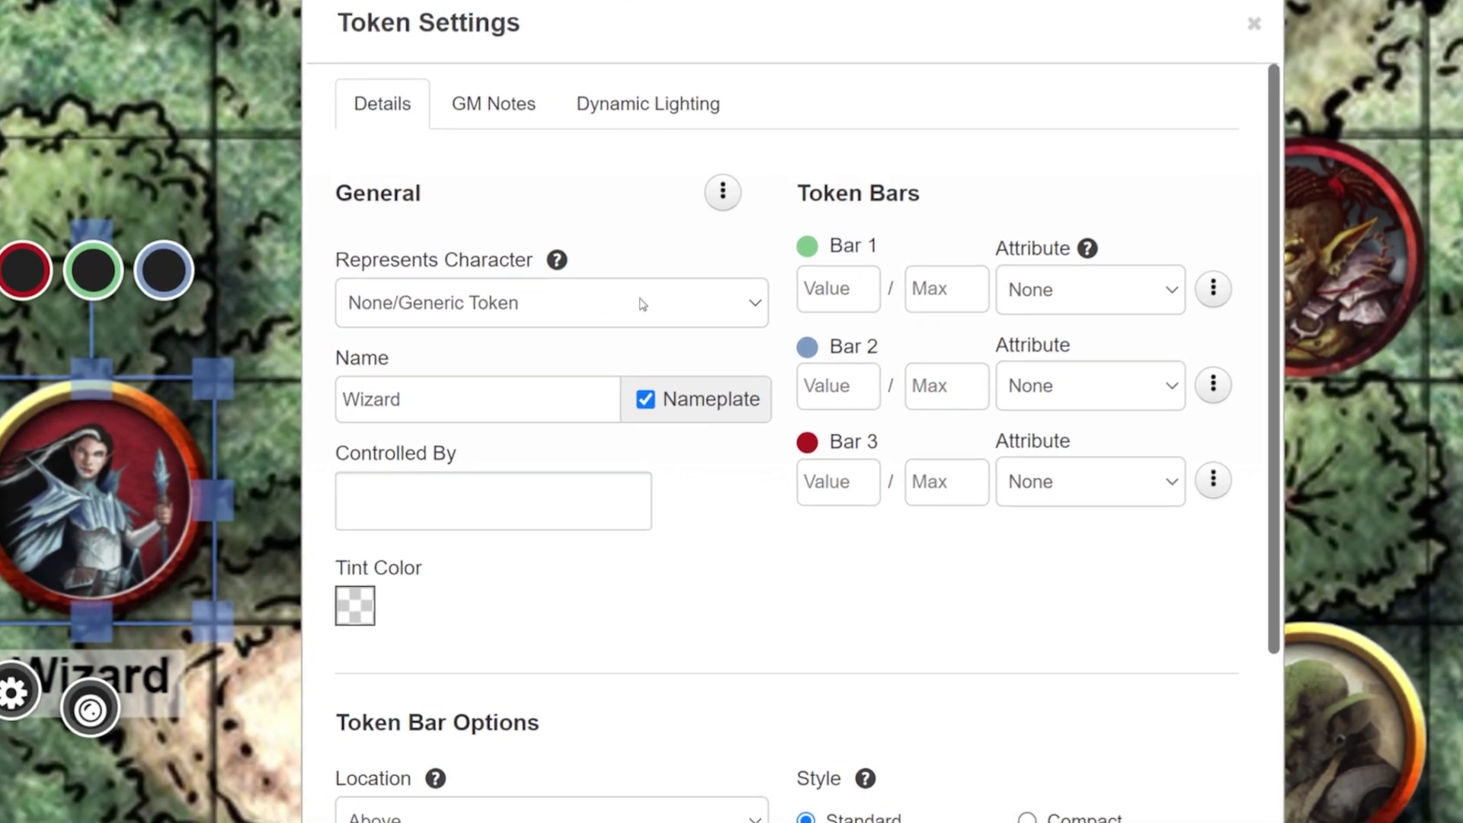
left_click(614, 359)
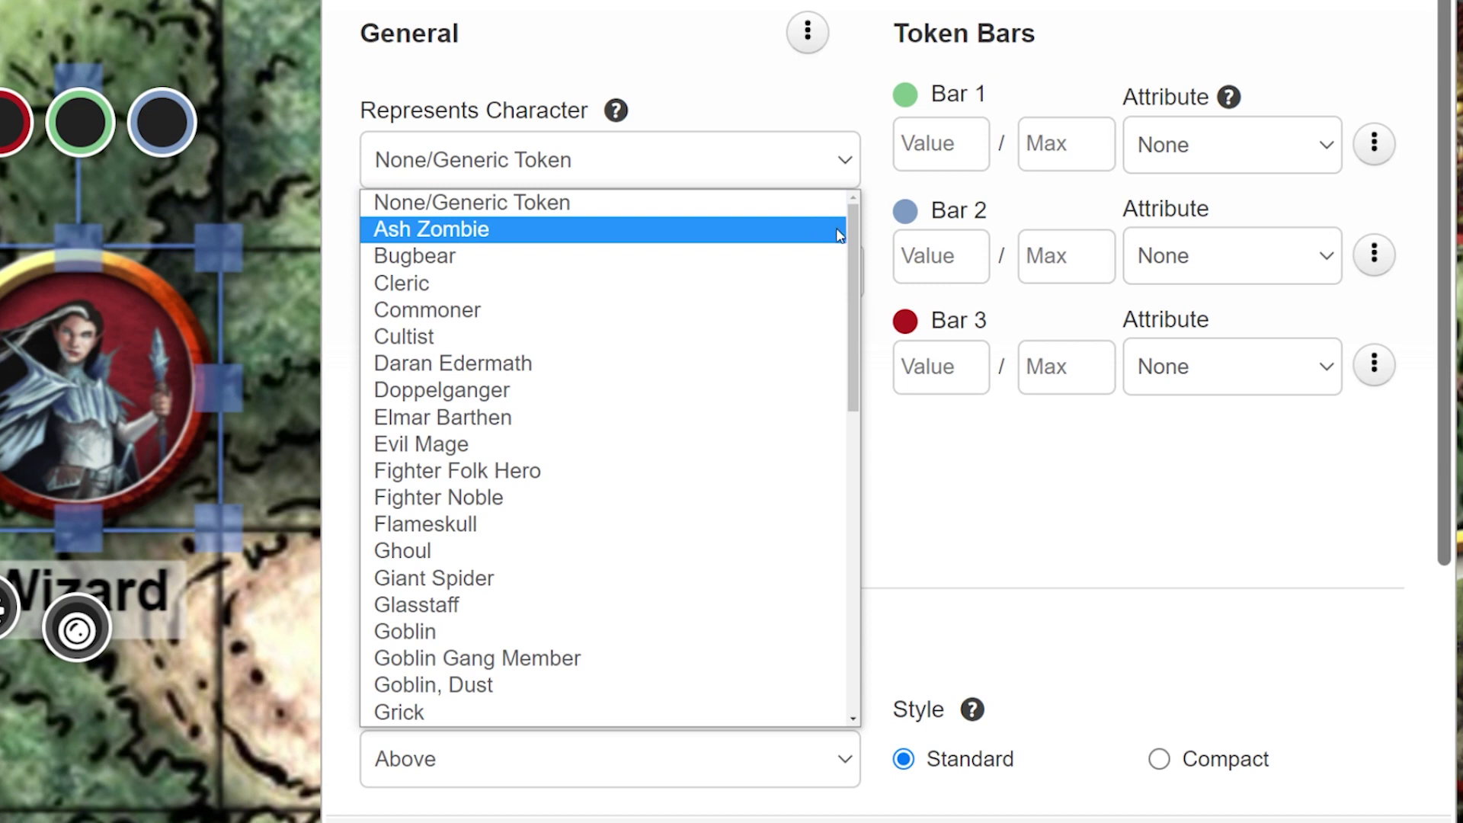
scroll(792, 396, "down", 2)
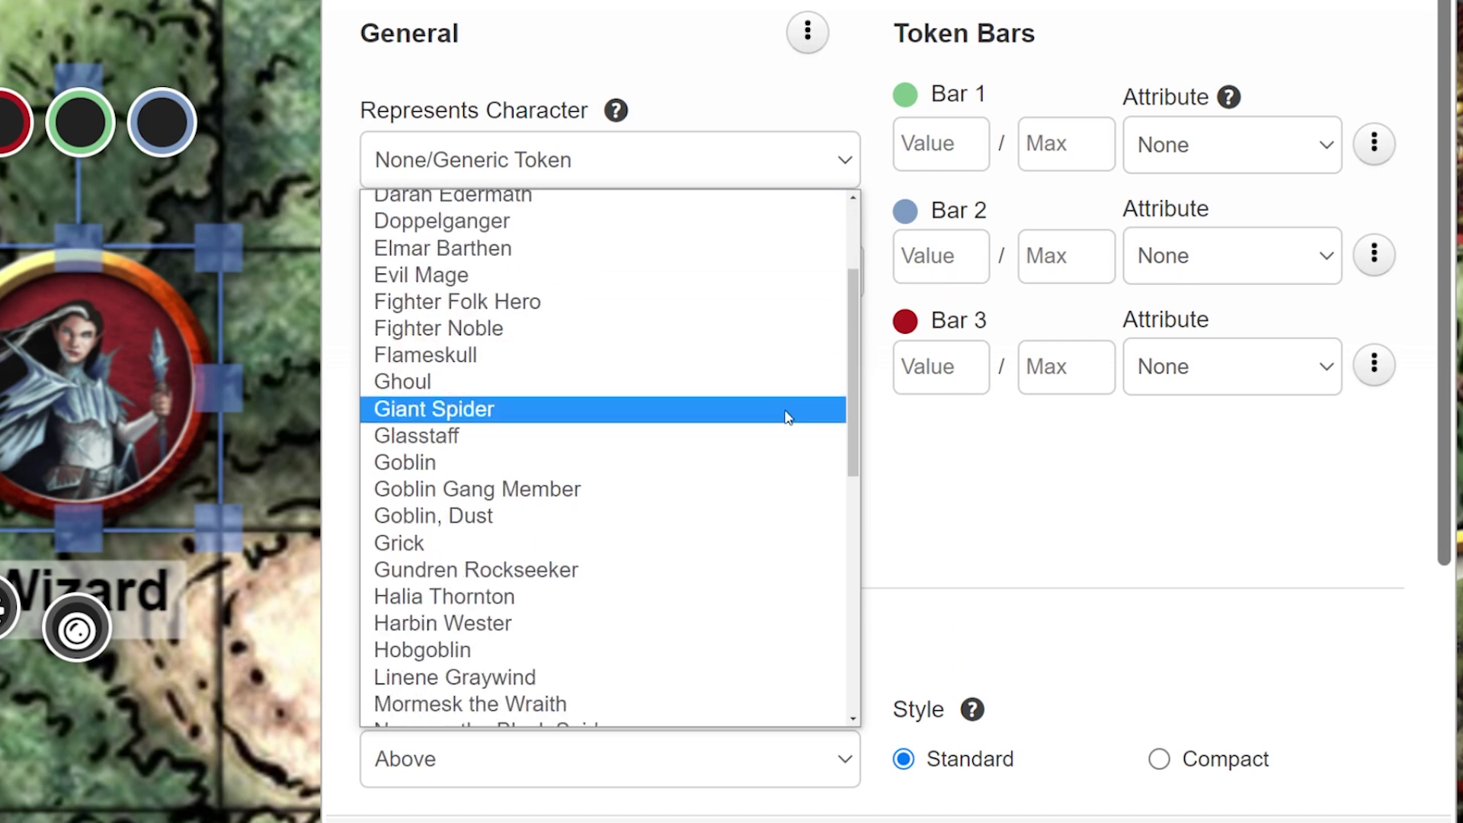
scroll(787, 416, "down", 5)
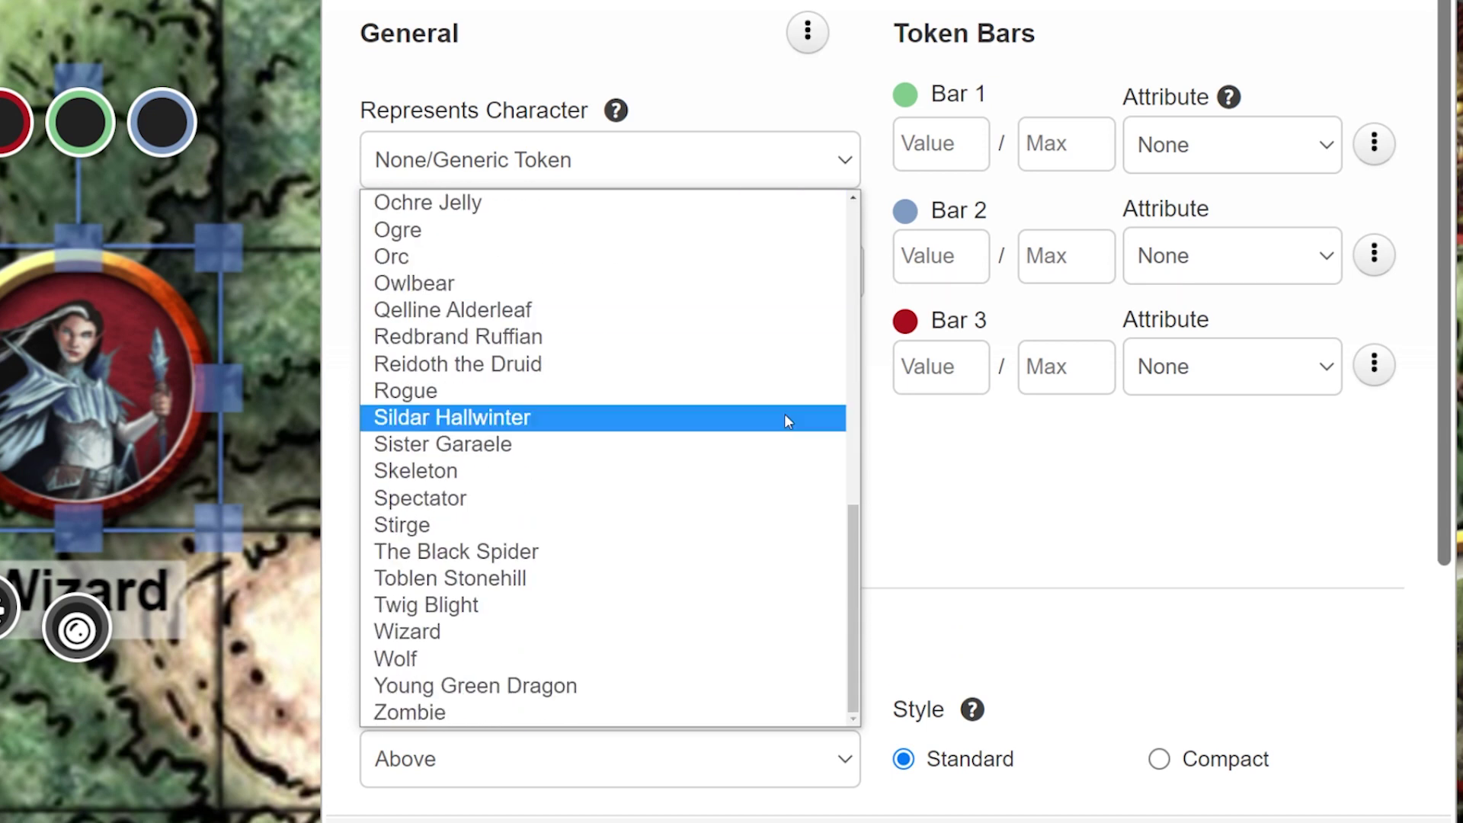
left_click(464, 640)
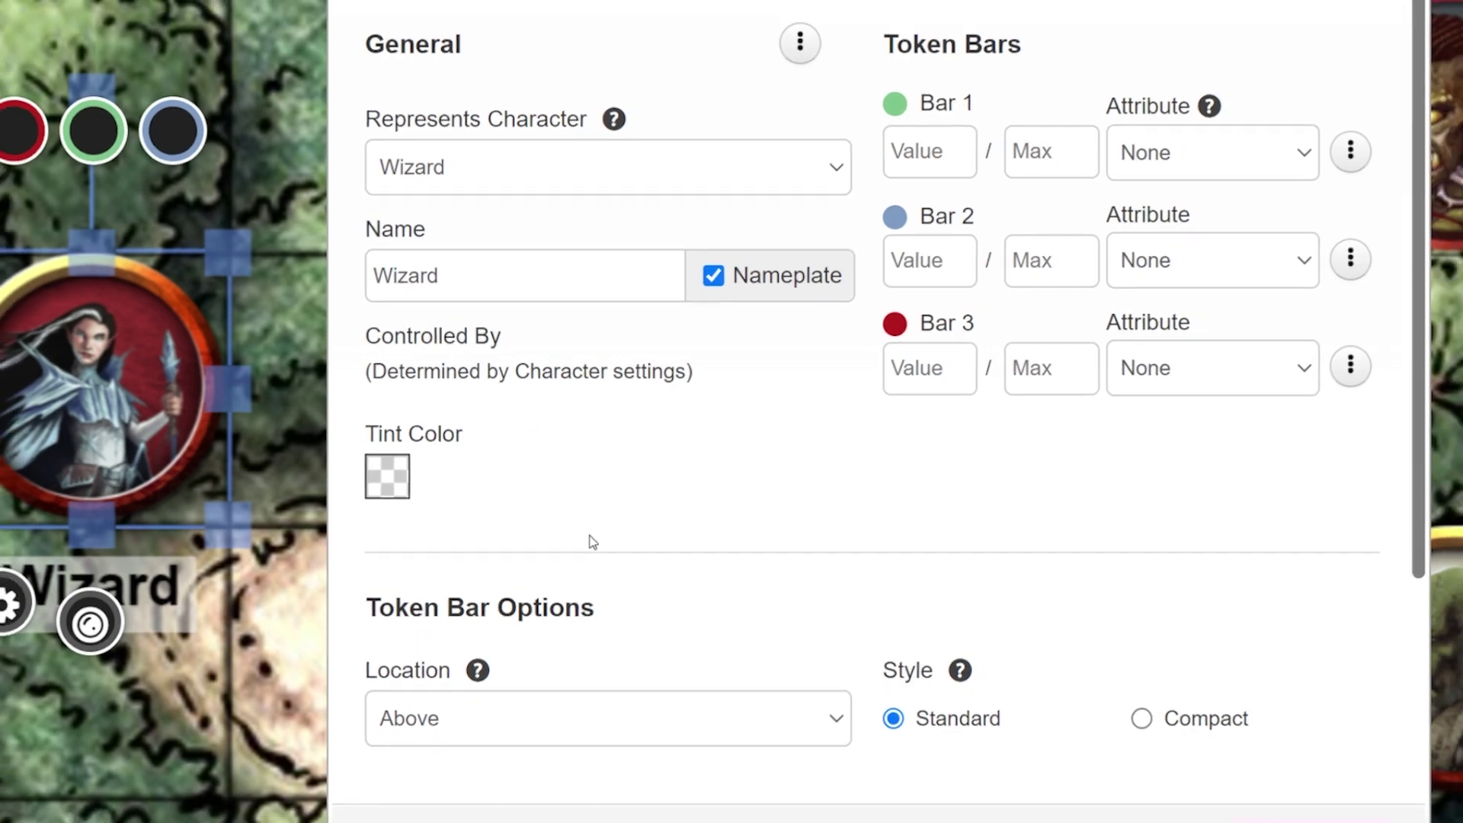
Step: Save the token link, then review the Wizard's Character Sheet before returning to Bio & Info
left_click(960, 675)
double_click(251, 404)
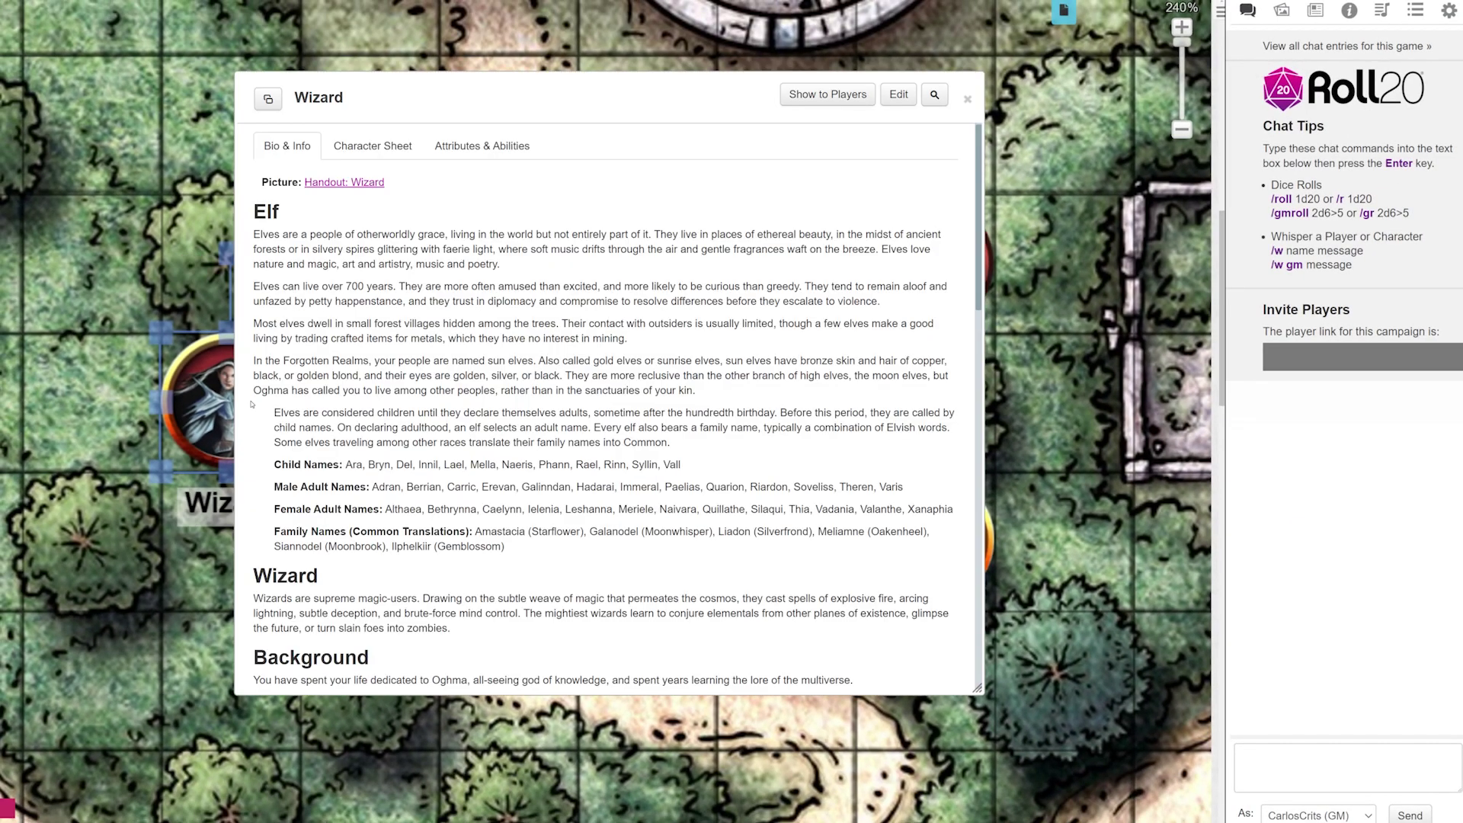
left_click(354, 145)
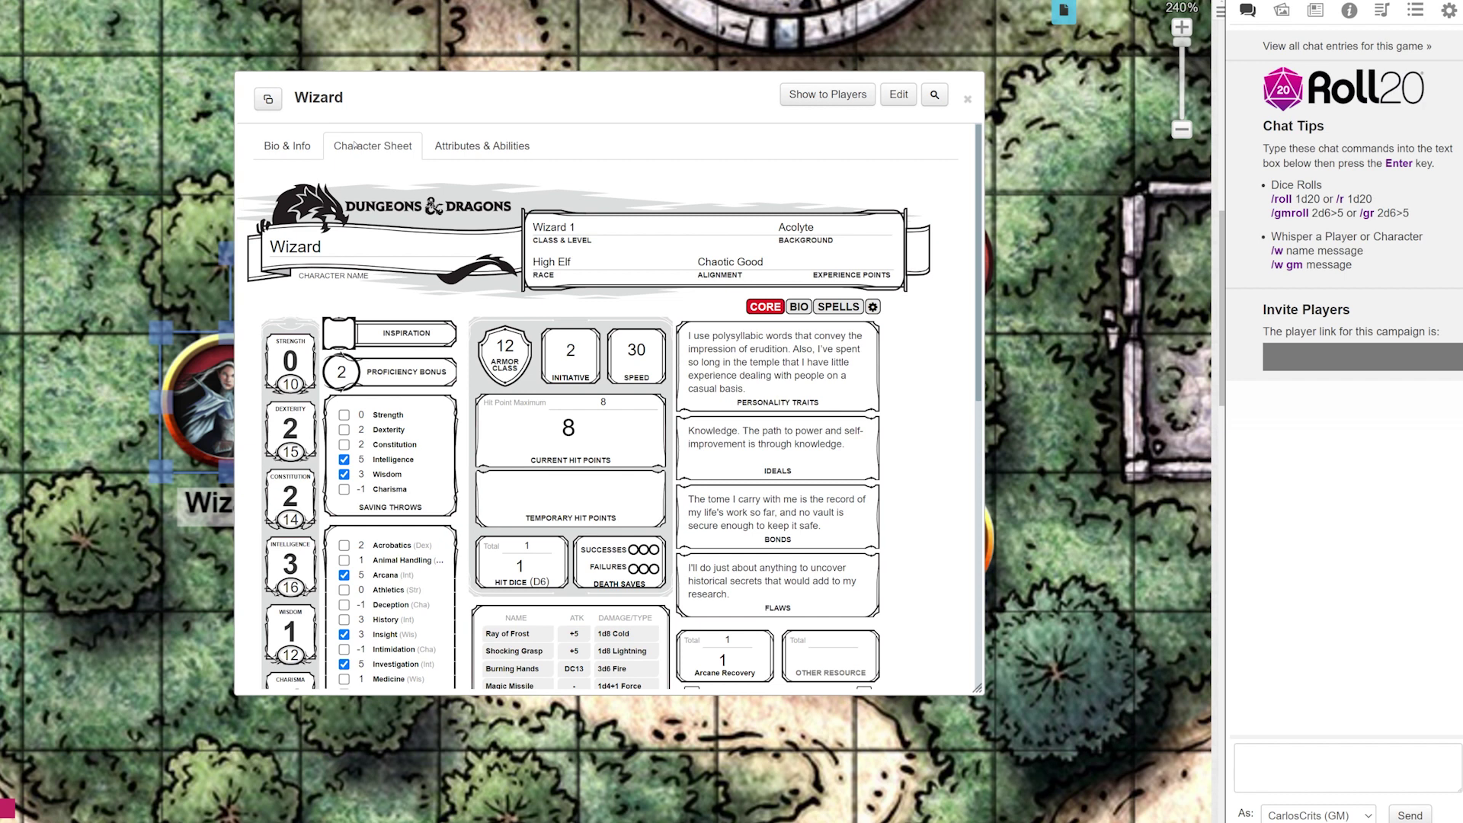
left_click(283, 146)
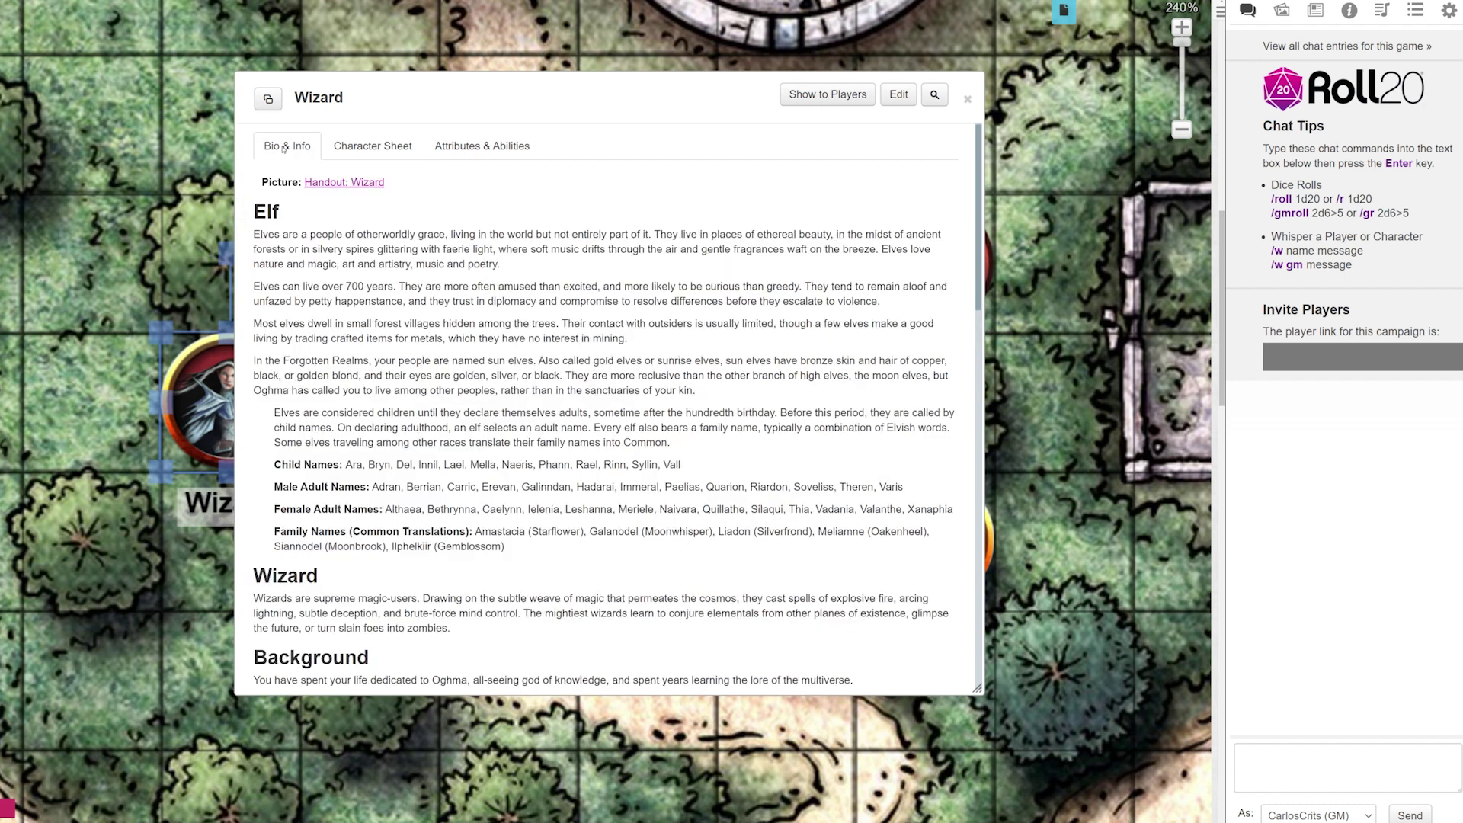
Step: Close the Wizard window, select the middle, top and bottom Goblin tokens, then reselect the middle one
left_click(969, 99)
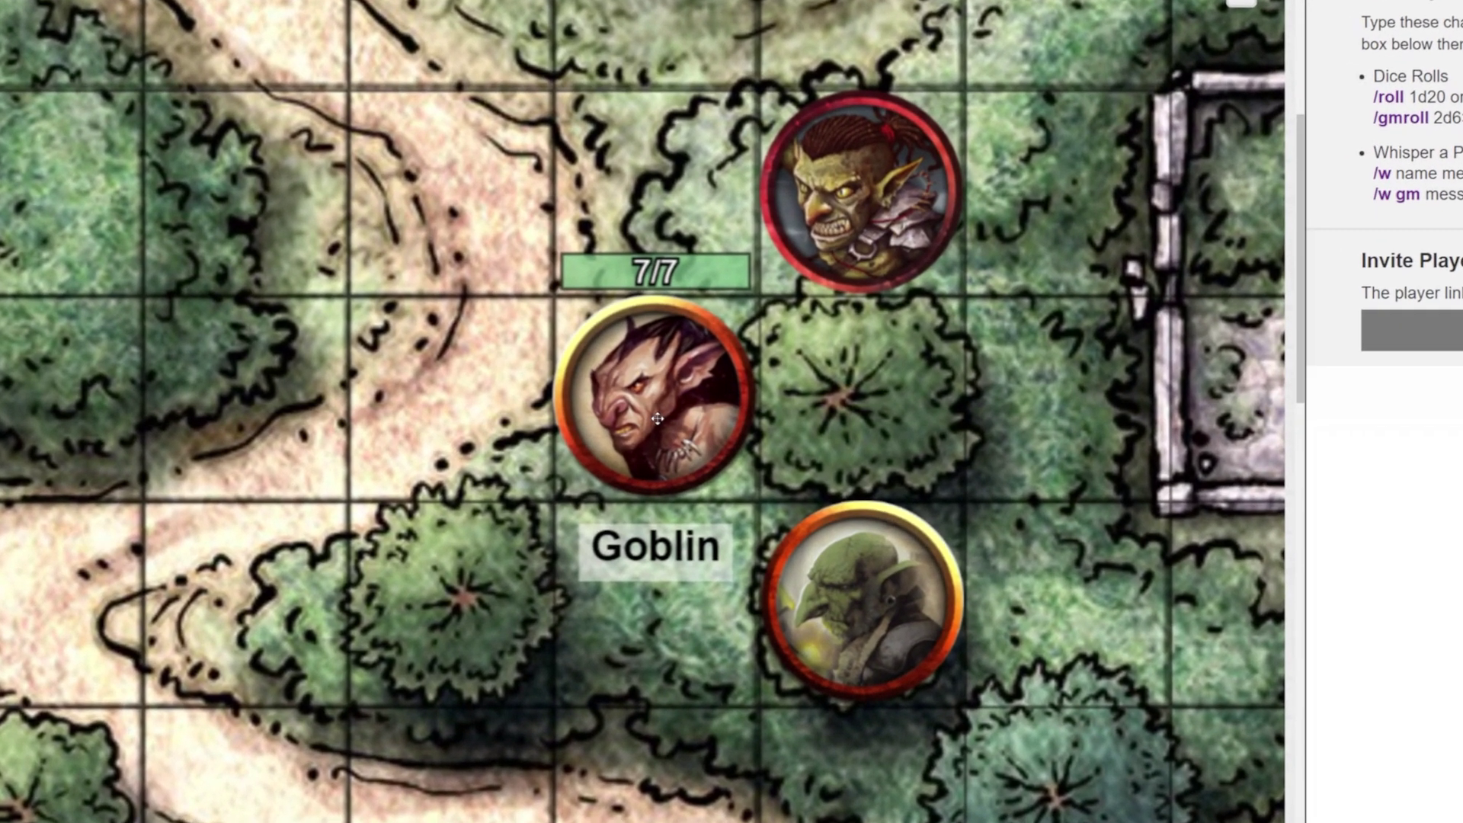
left_click(736, 421)
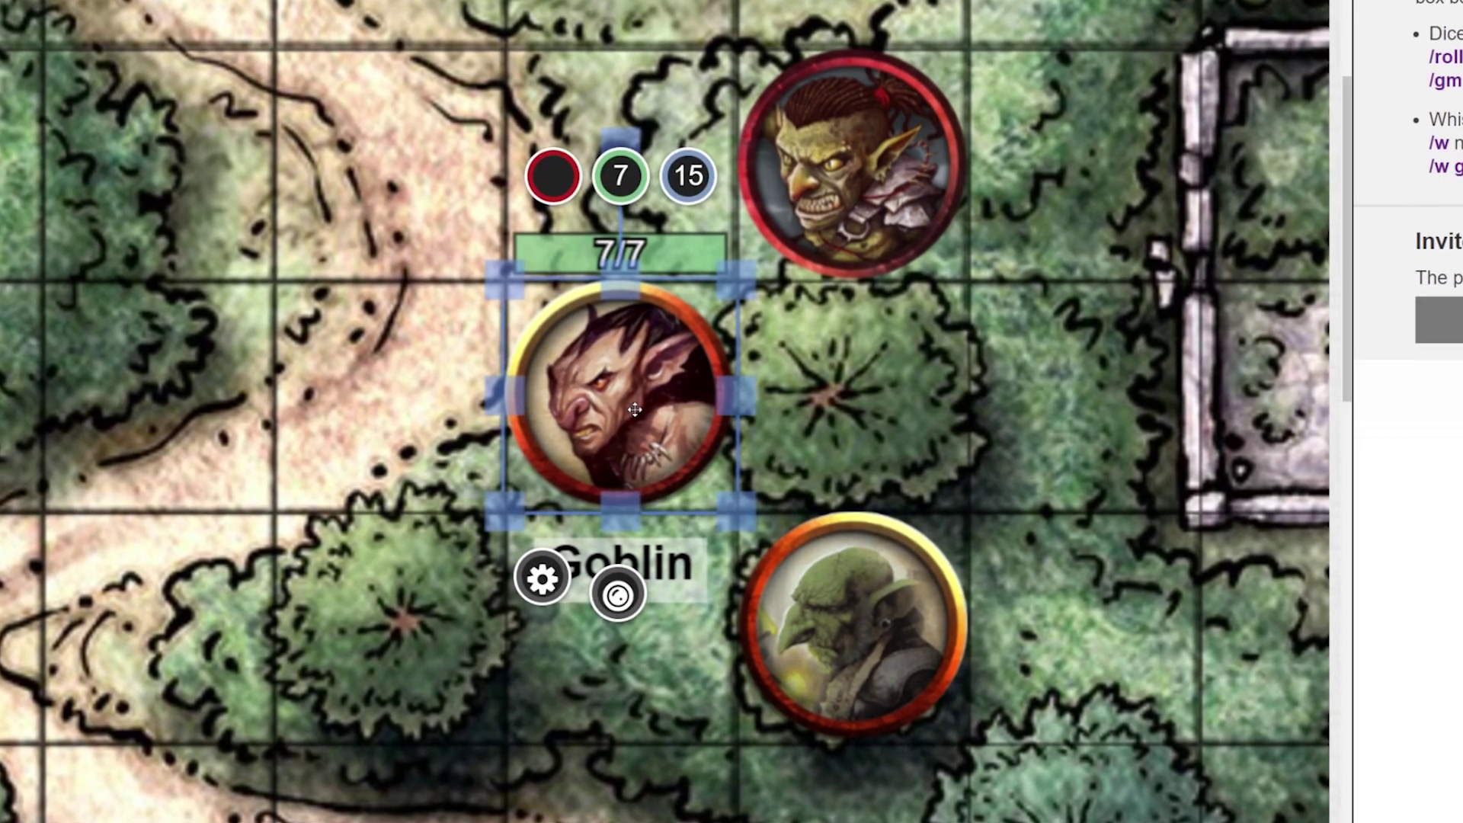
left_click(851, 170)
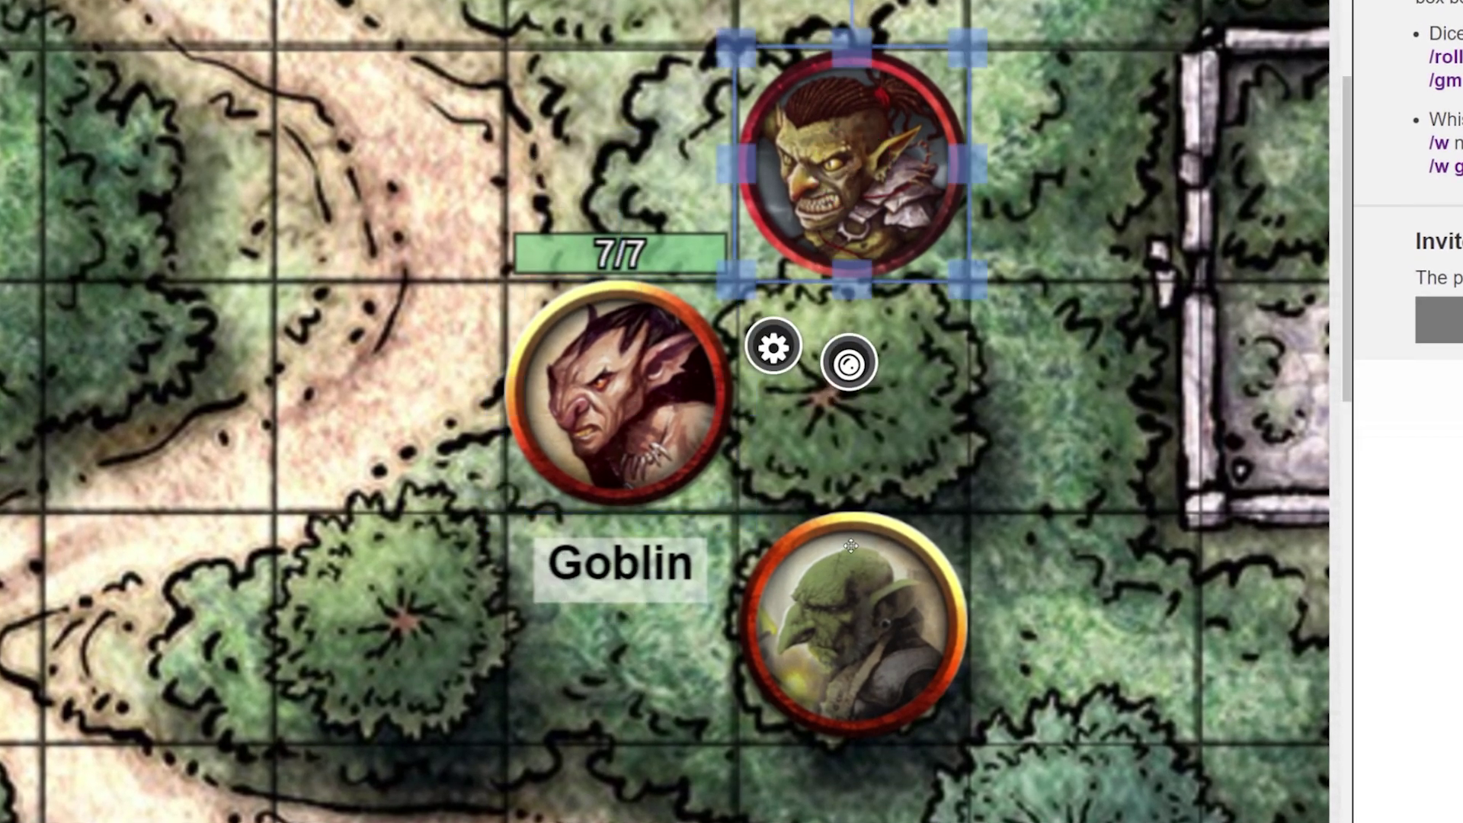
left_click(847, 608)
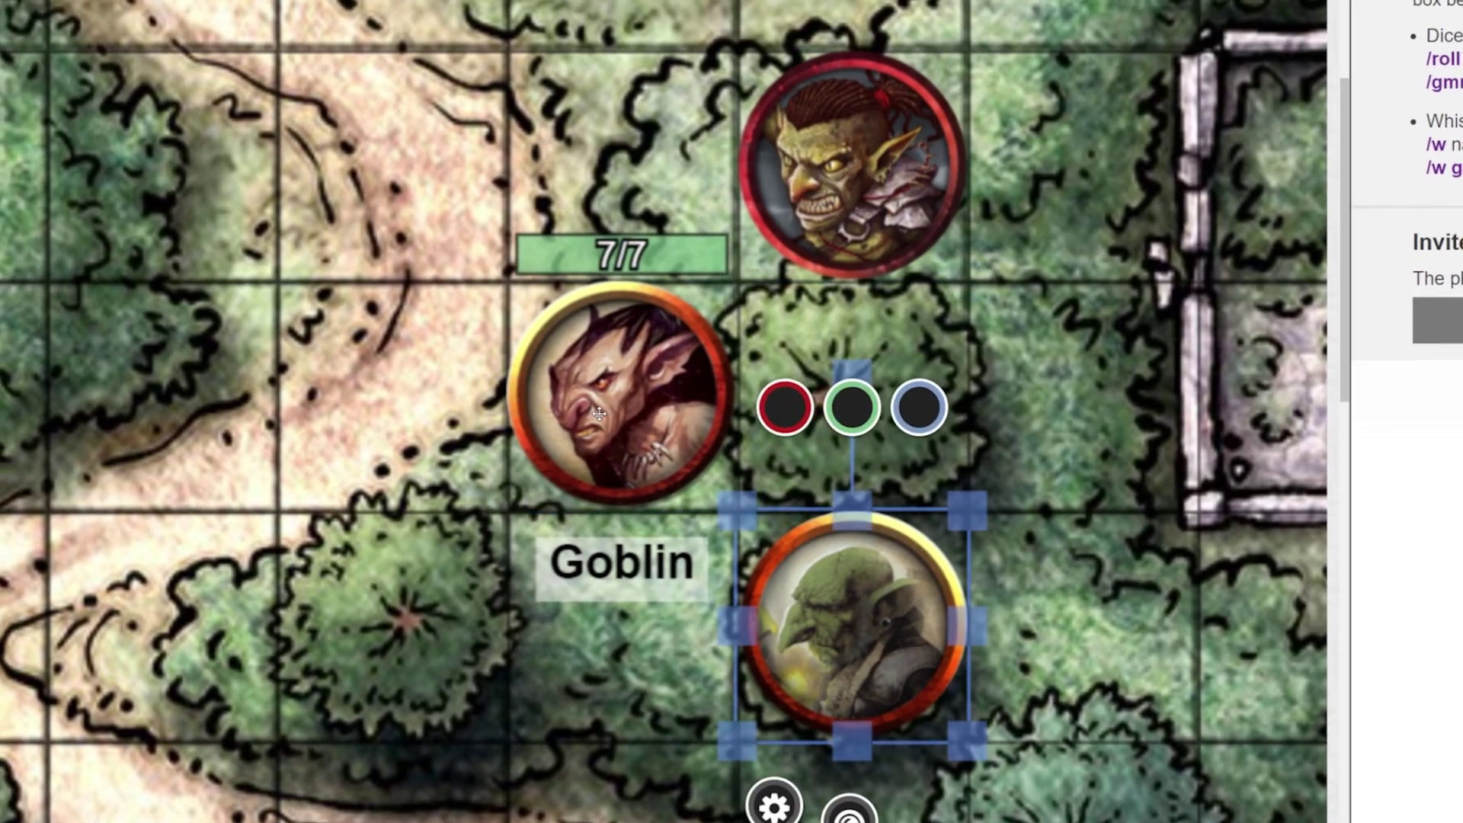
left_click(596, 422)
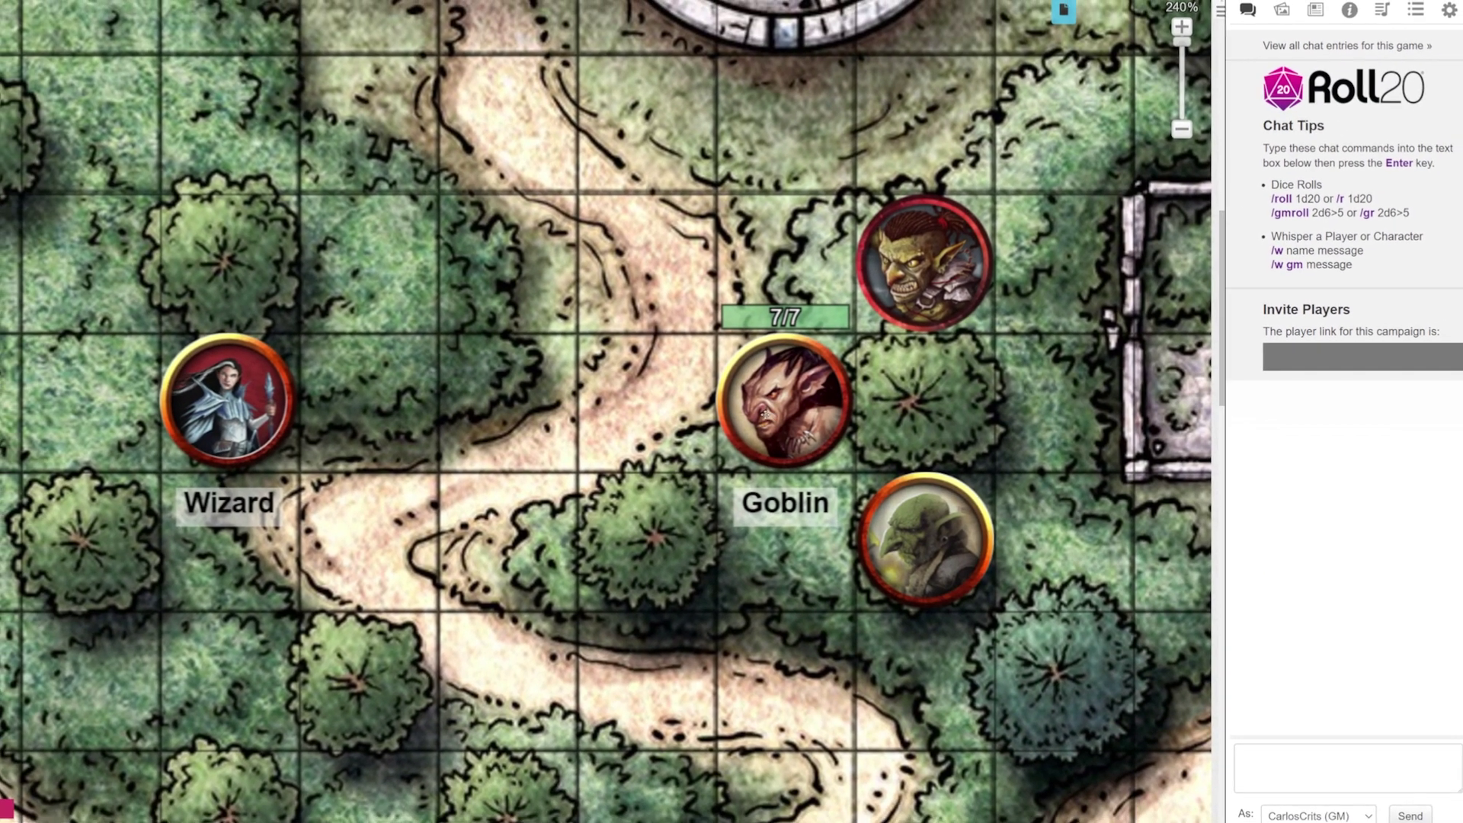
left_click(759, 415)
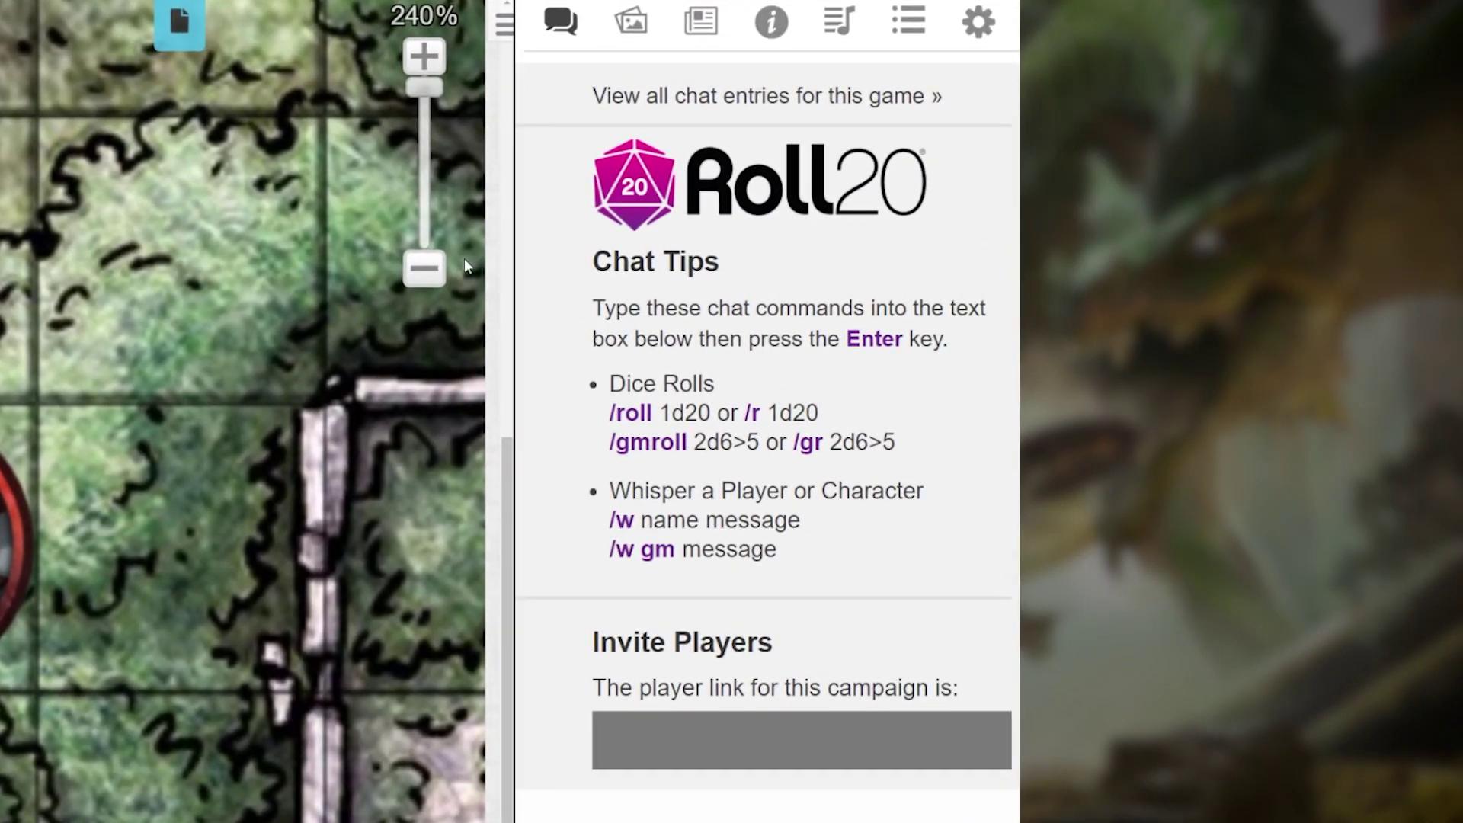
Step: Drag the Wizard character from the Journal onto the map as a new token
left_click(701, 27)
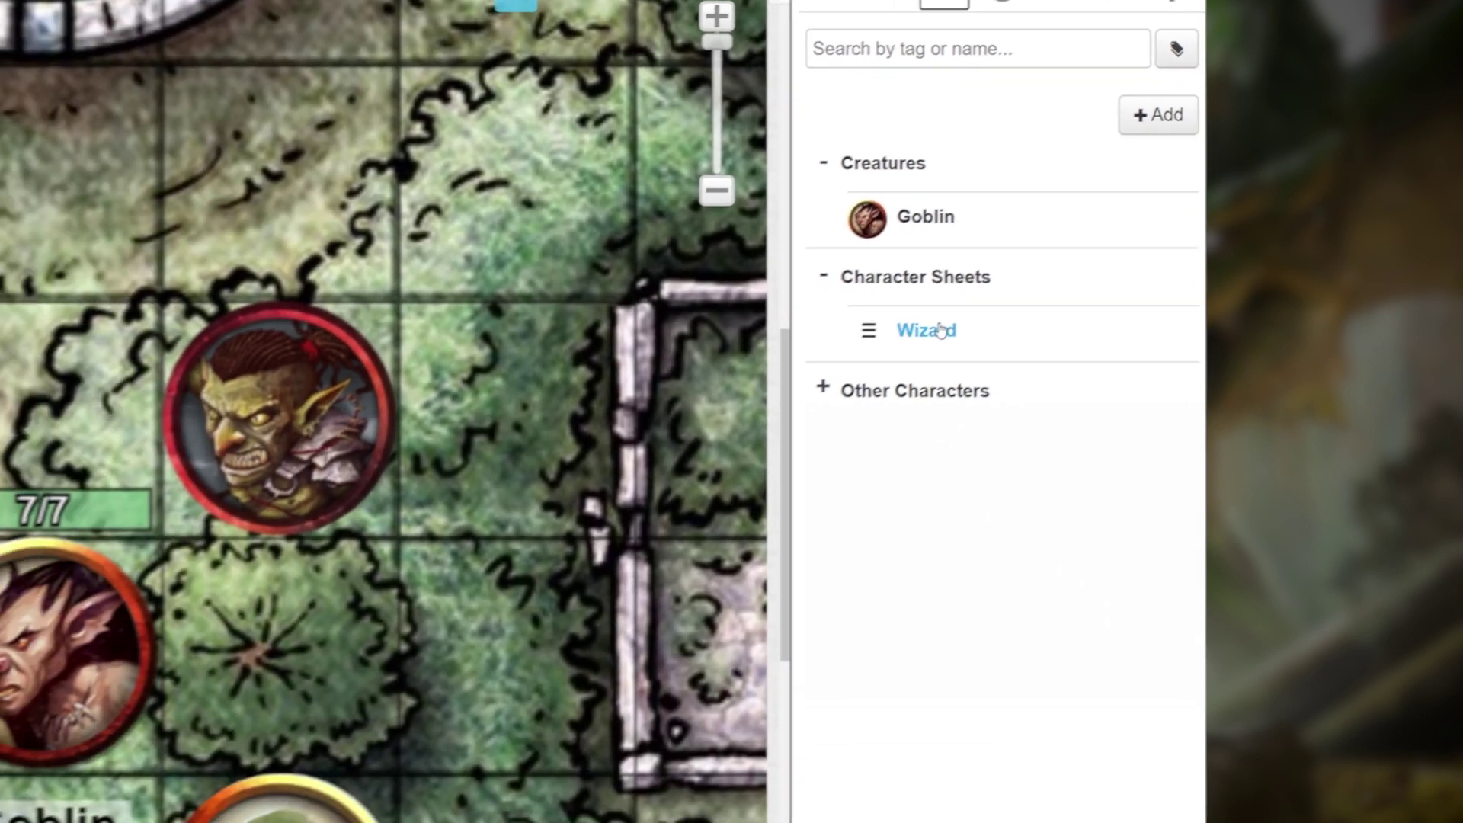
left_click_drag(731, 427, 0, 551)
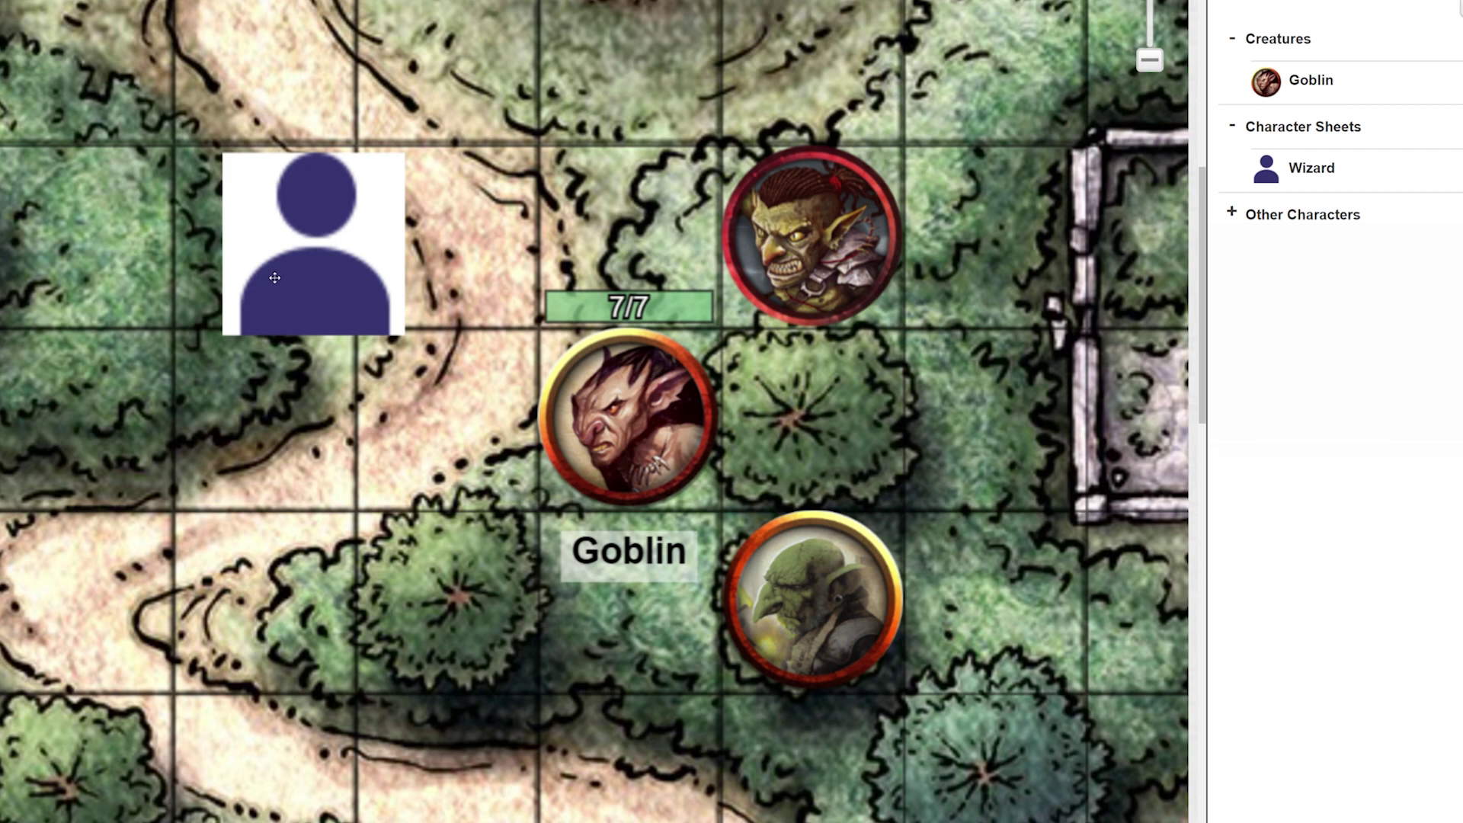
Step: Open the Wizard character from the Journal and switch it to Edit mode
left_click(1325, 168)
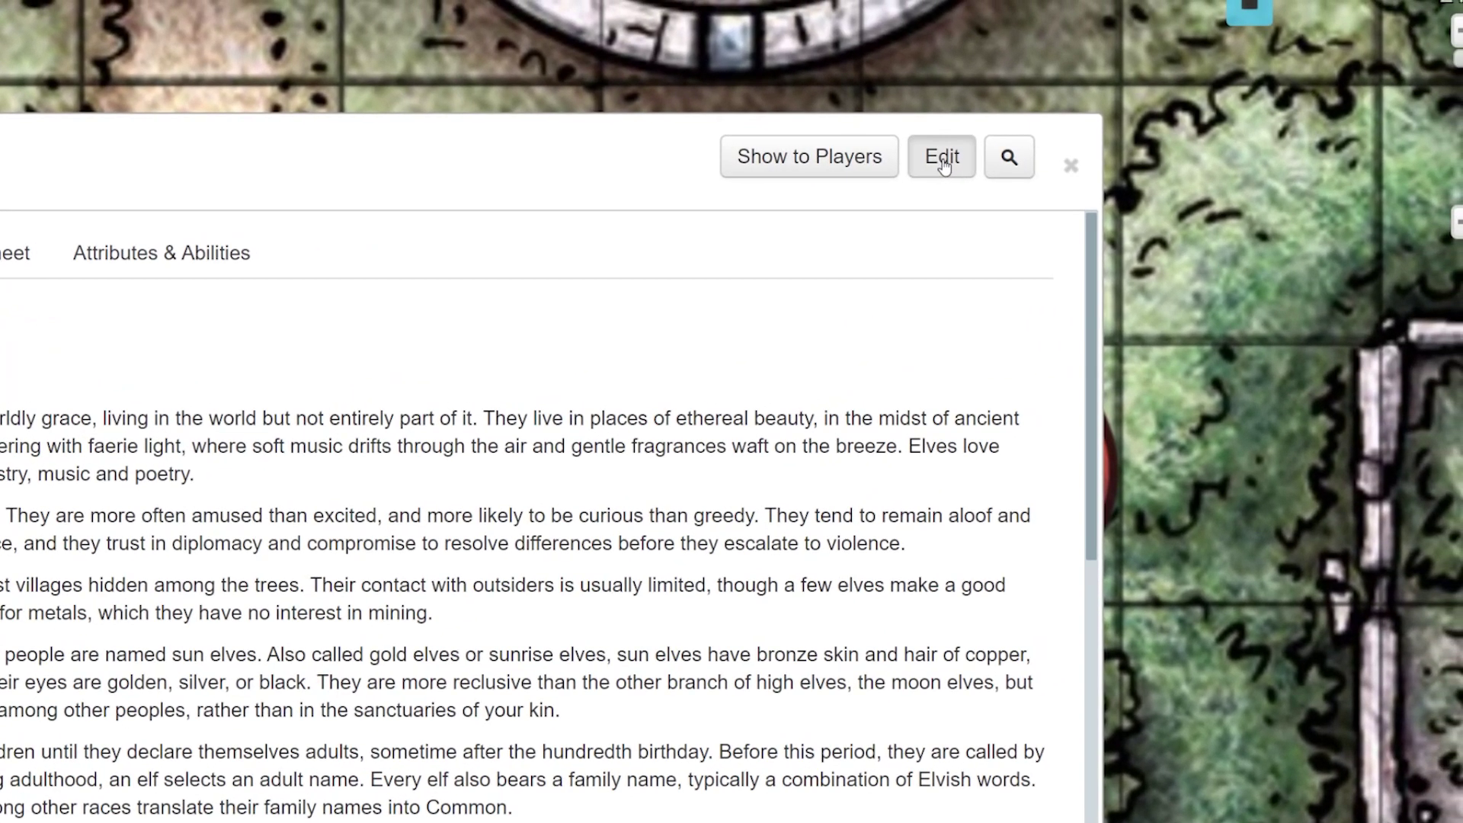
left_click(1172, 102)
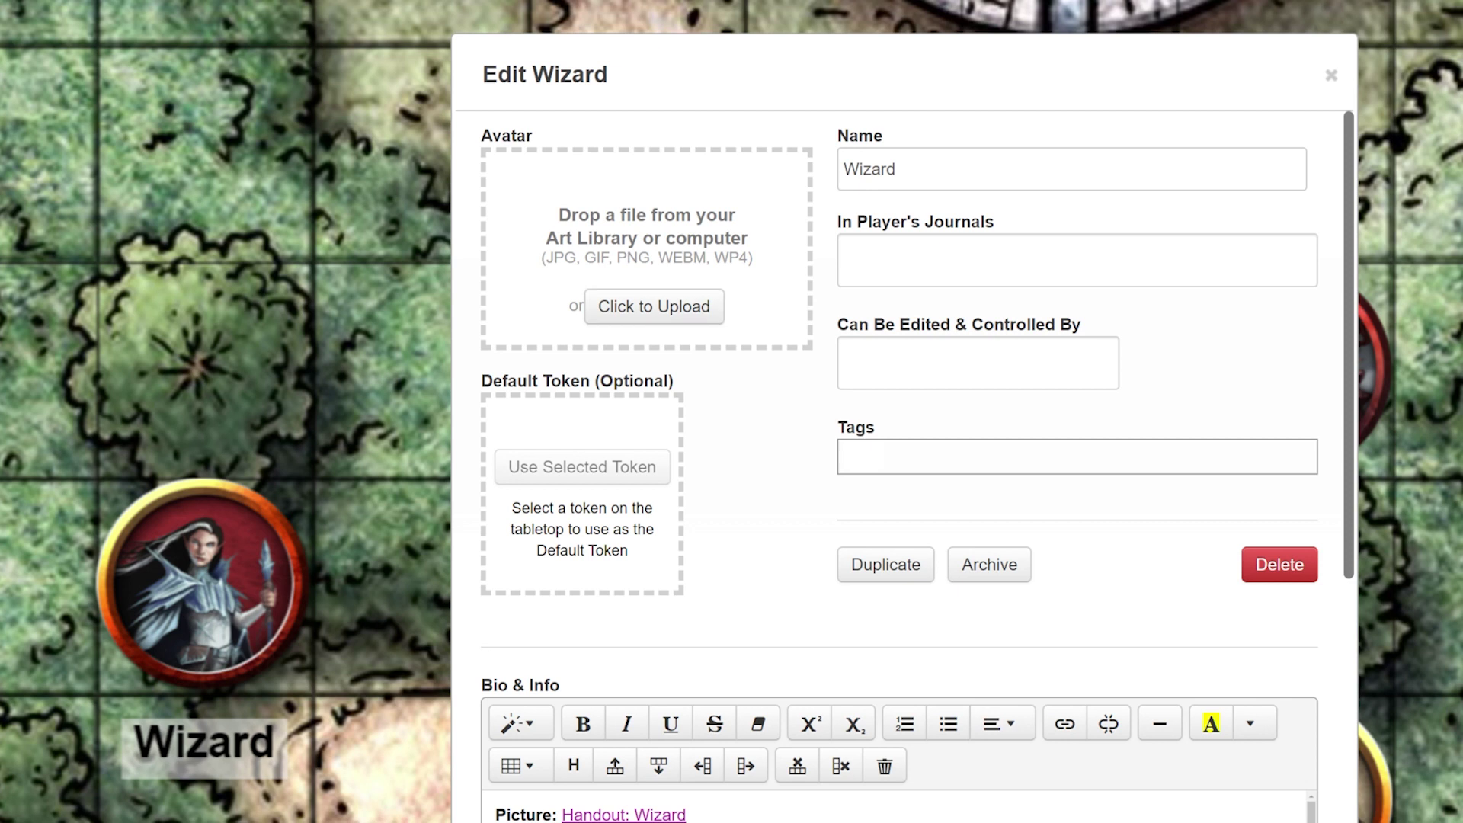
Step: Drag the elf wizard portrait from the map token into the Wizard's Avatar slot
left_click_drag(31, 514, 580, 495)
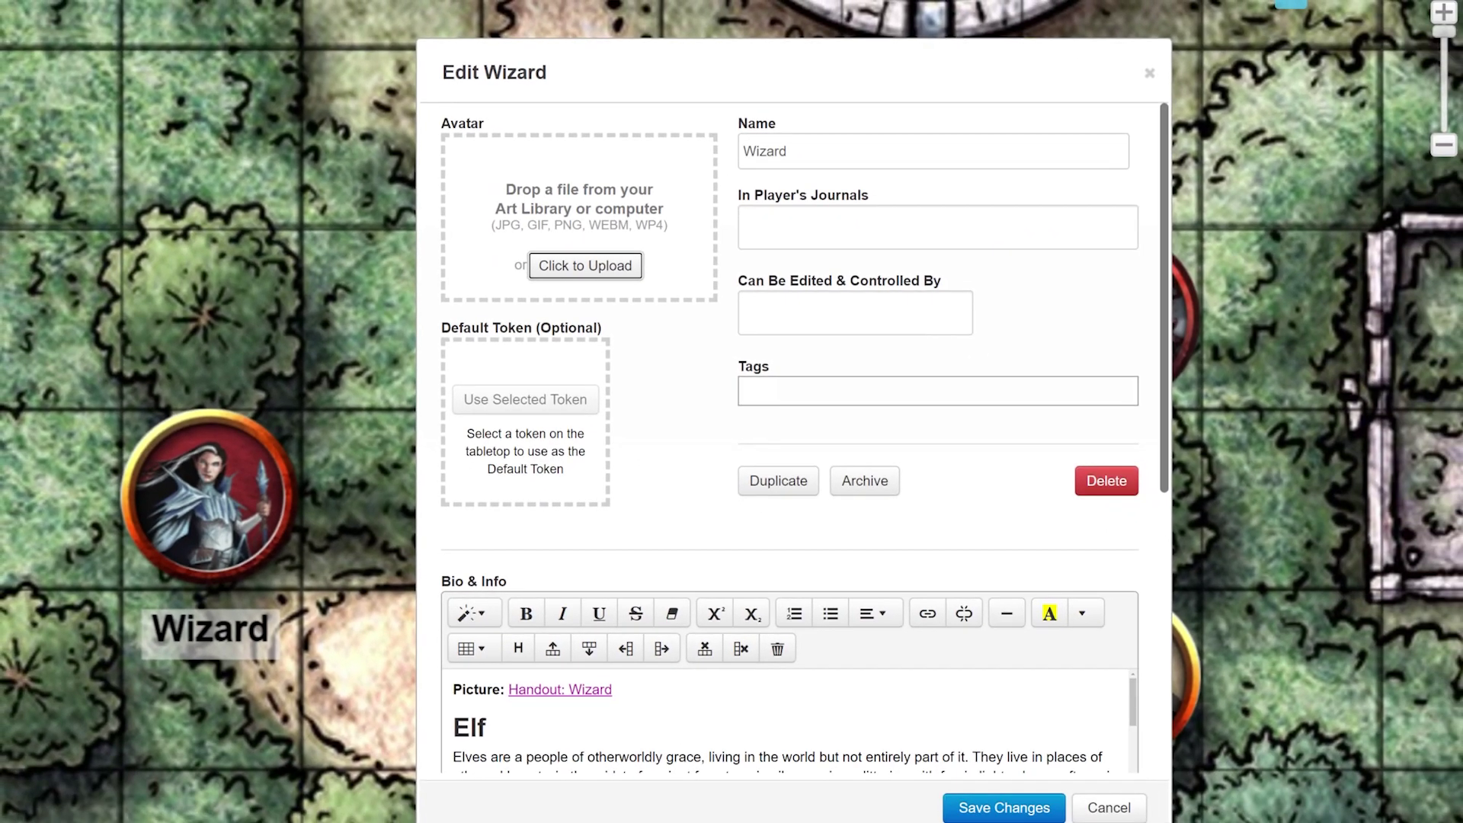
left_click_drag(1177, 316, 545, 203)
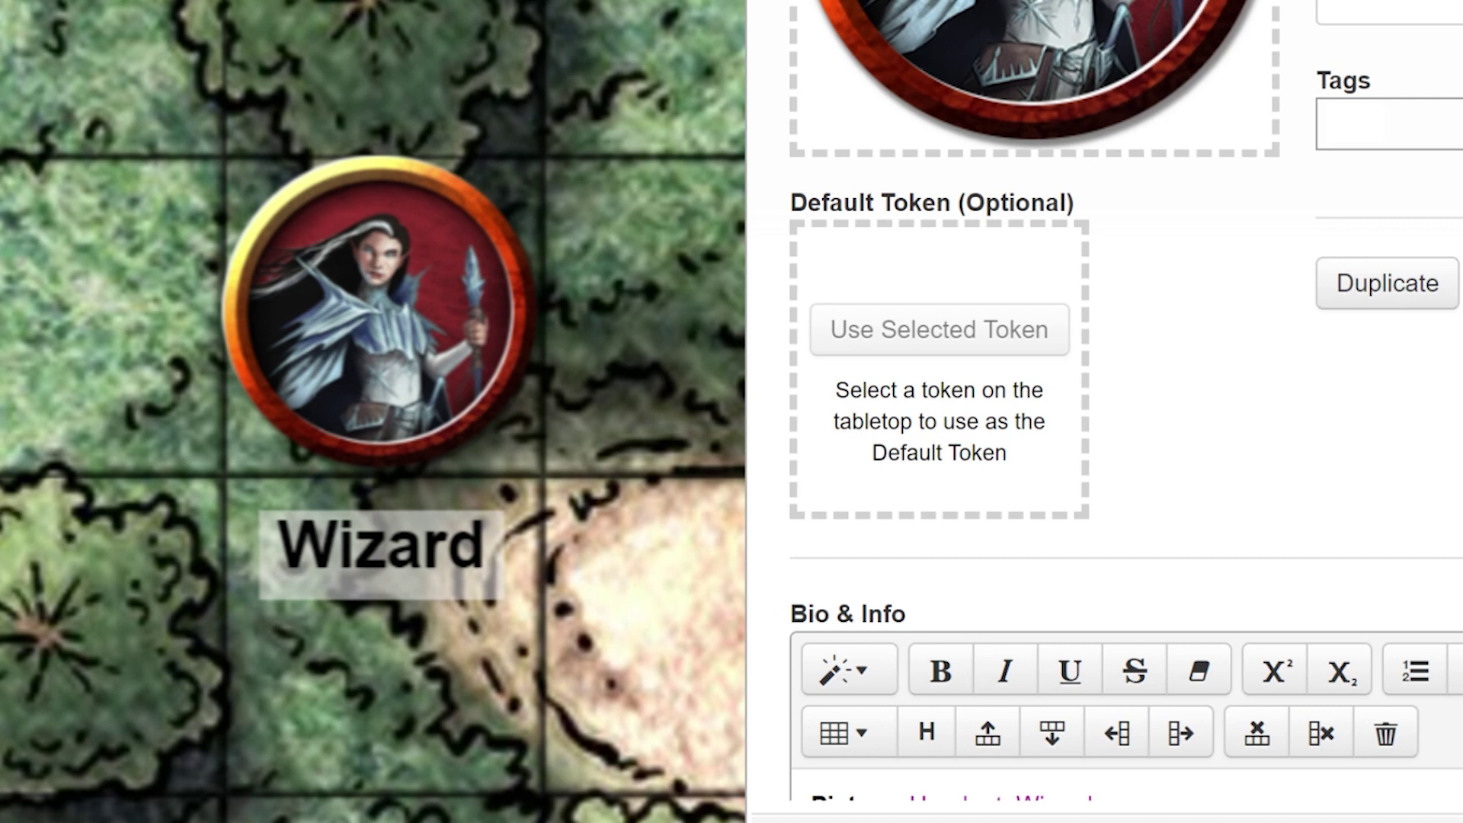
Step: Make the selected Wizard map token the character's Default Token
left_click(444, 326)
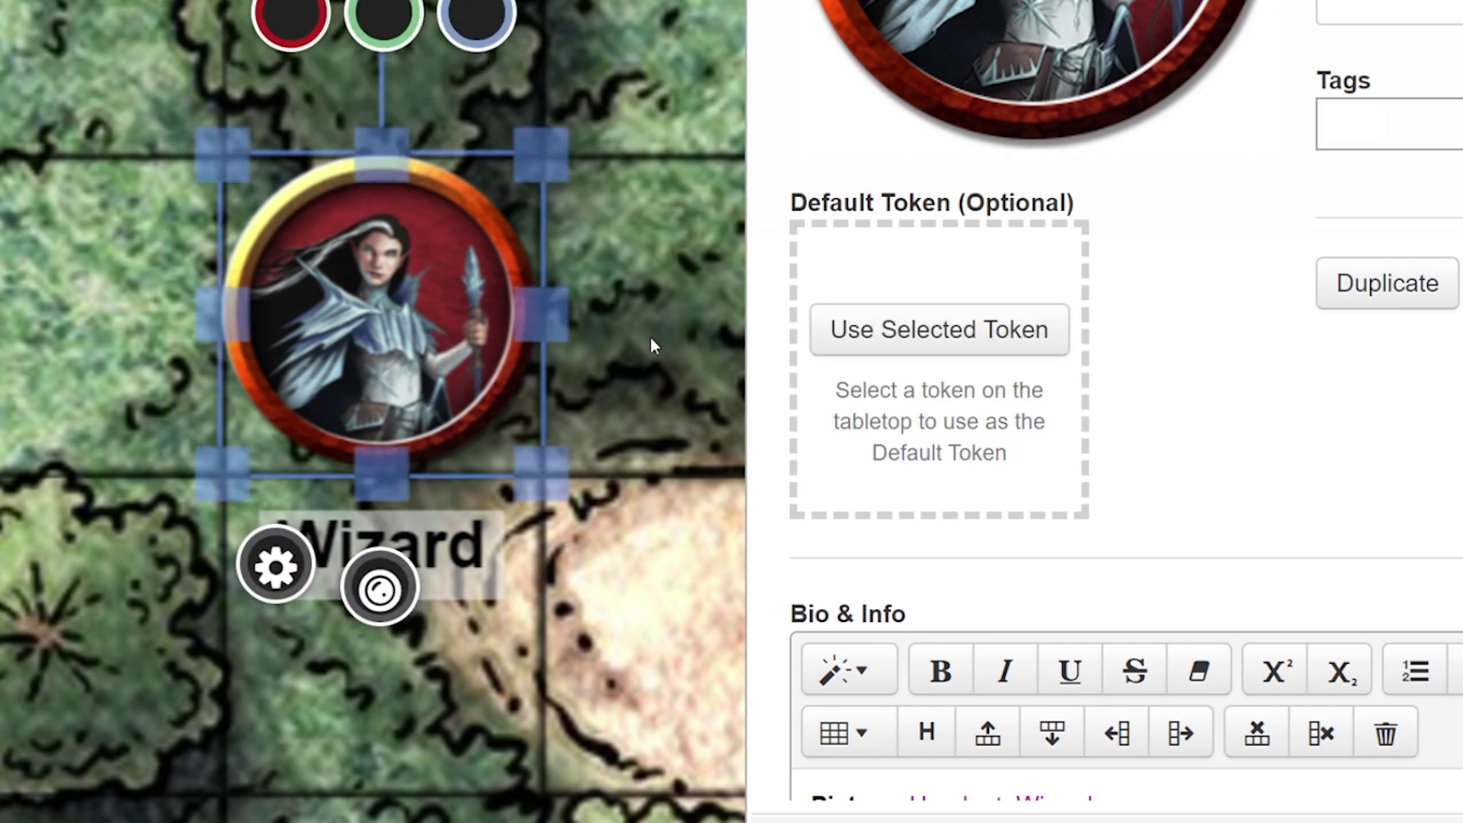
left_click(938, 335)
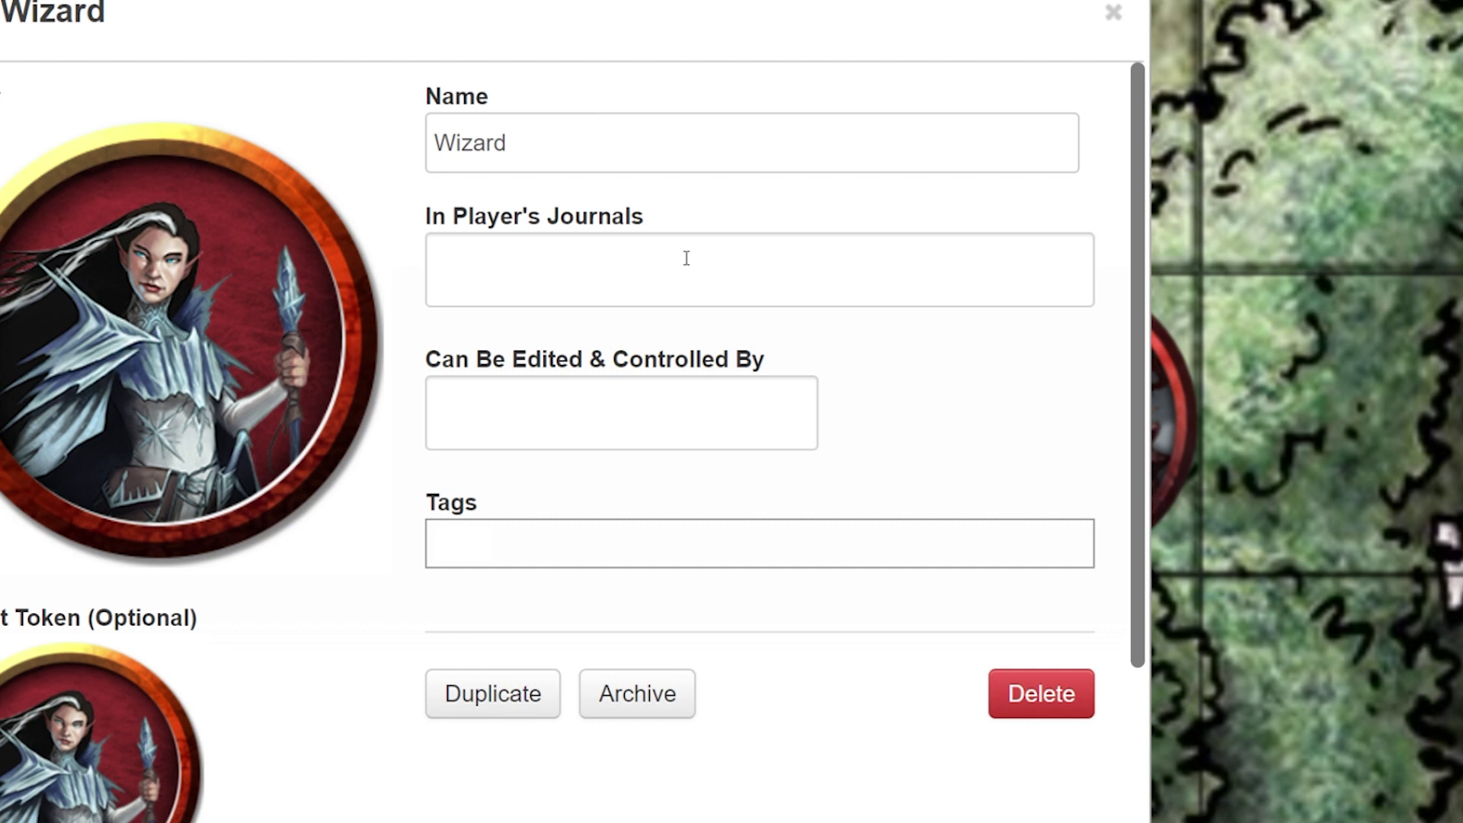
Step: Show the Wizard in All Players' journals, let All Players control it, then save and close
left_click(685, 258)
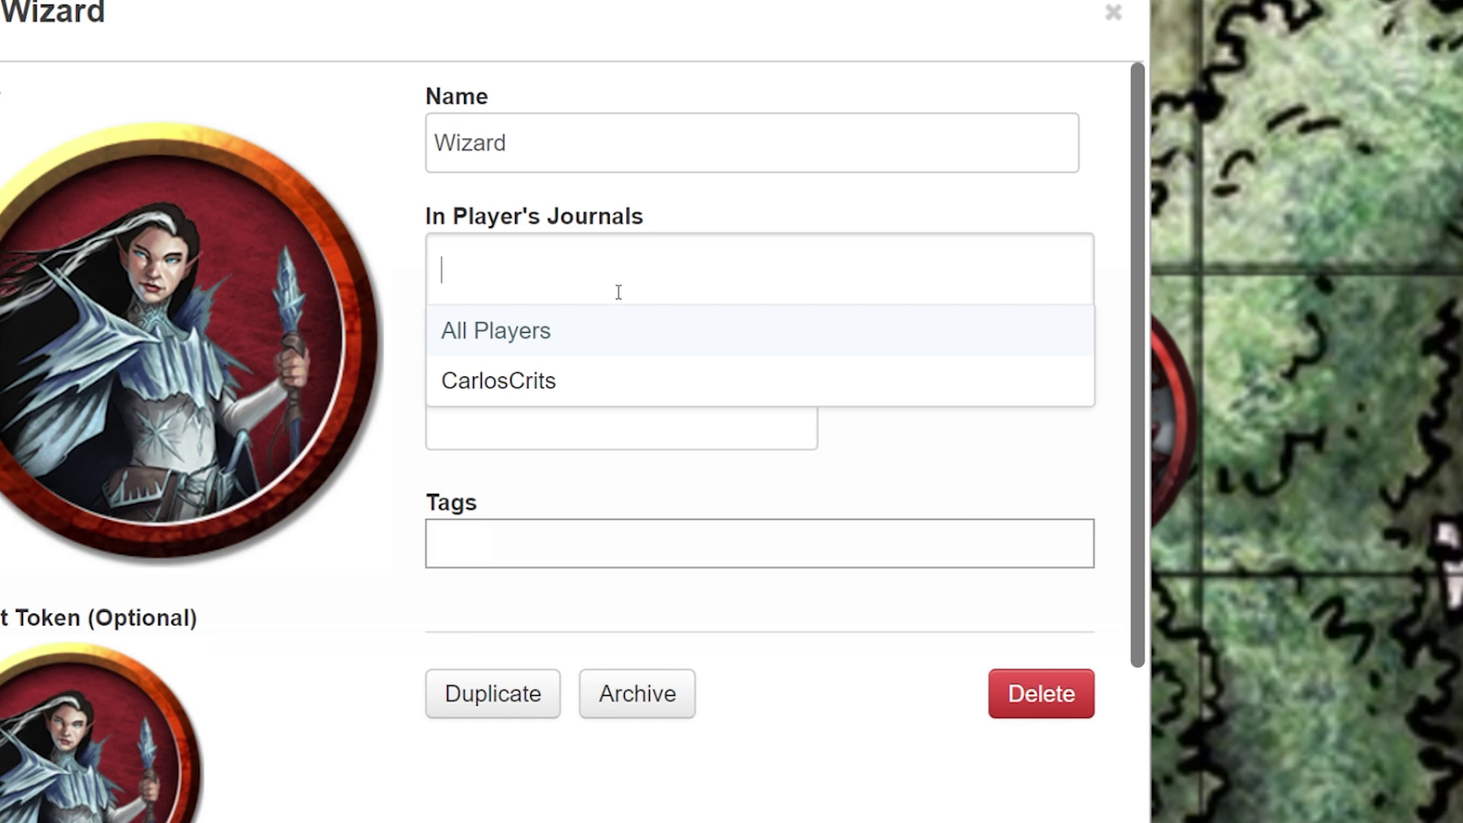
left_click(539, 332)
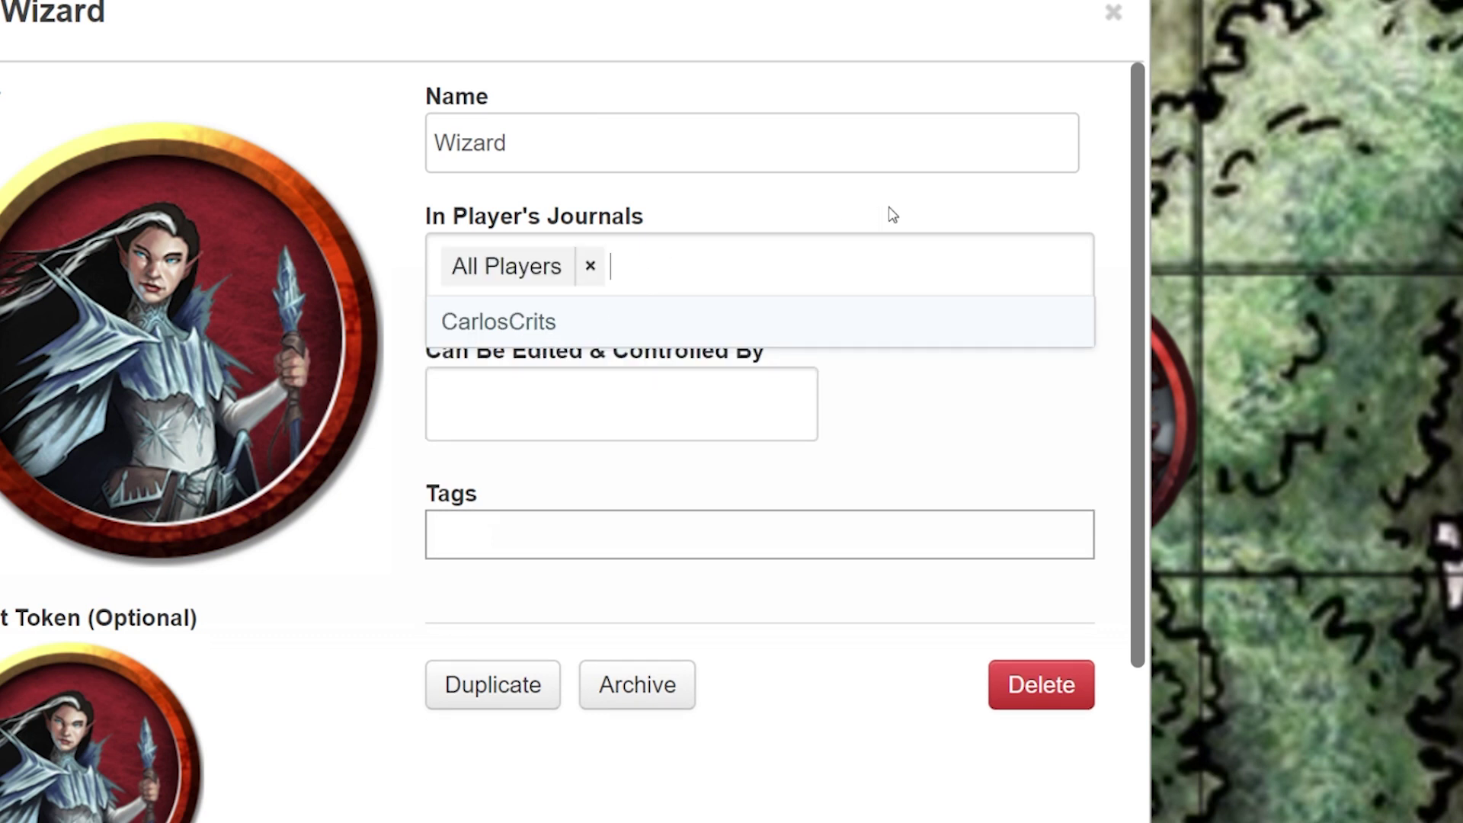
left_click(918, 211)
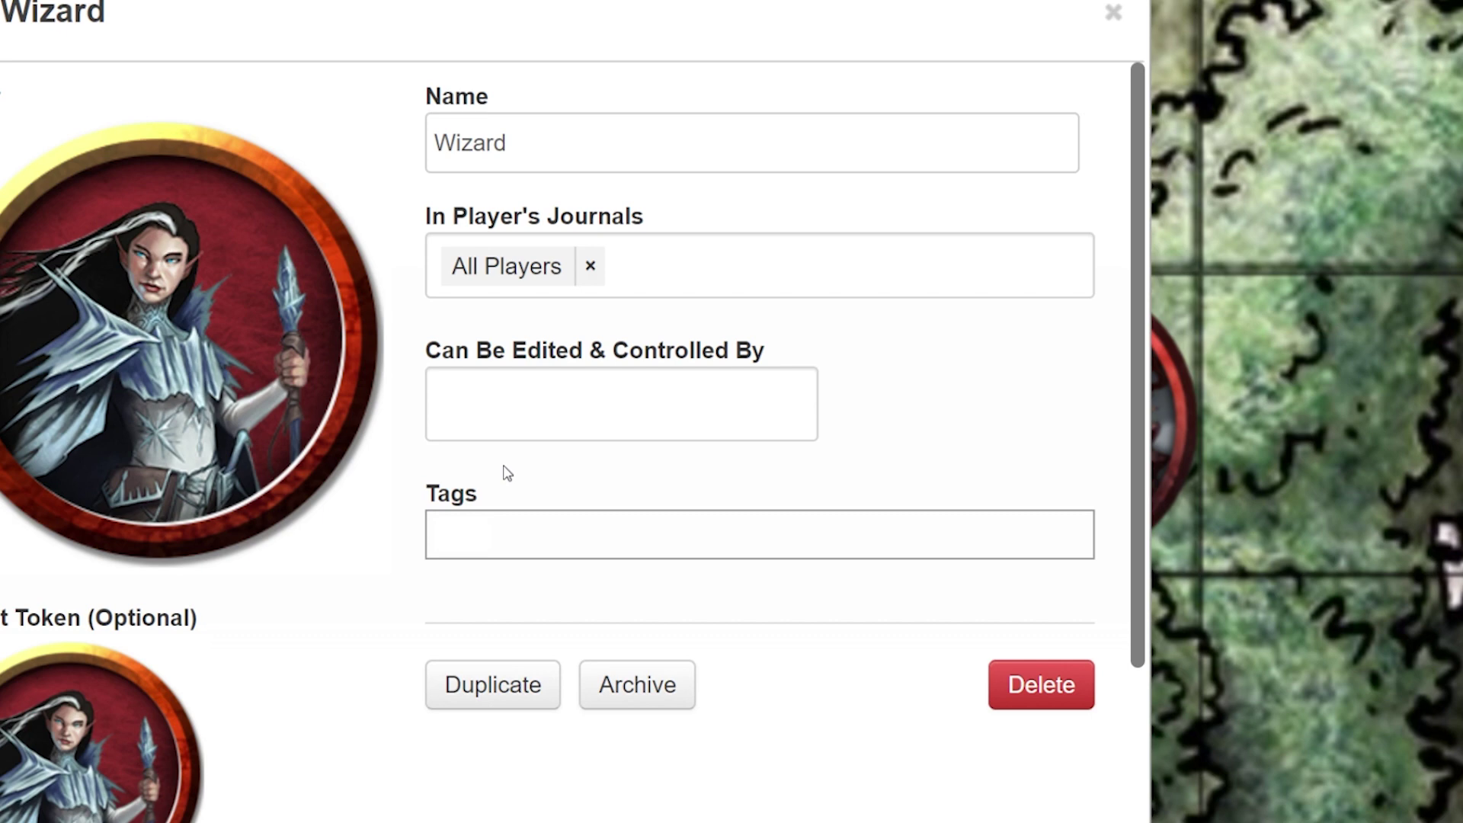
left_click(515, 395)
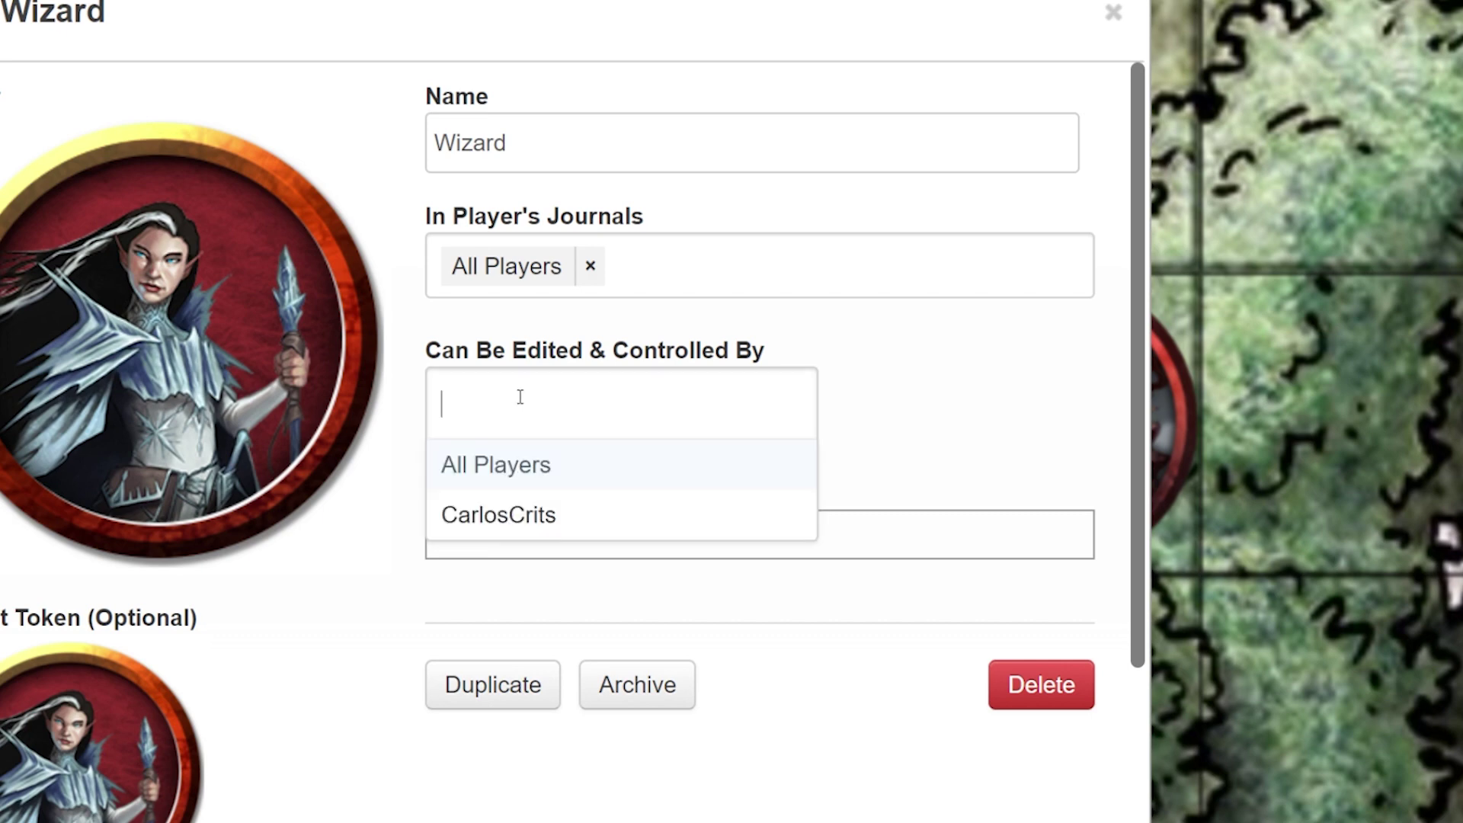
left_click(515, 465)
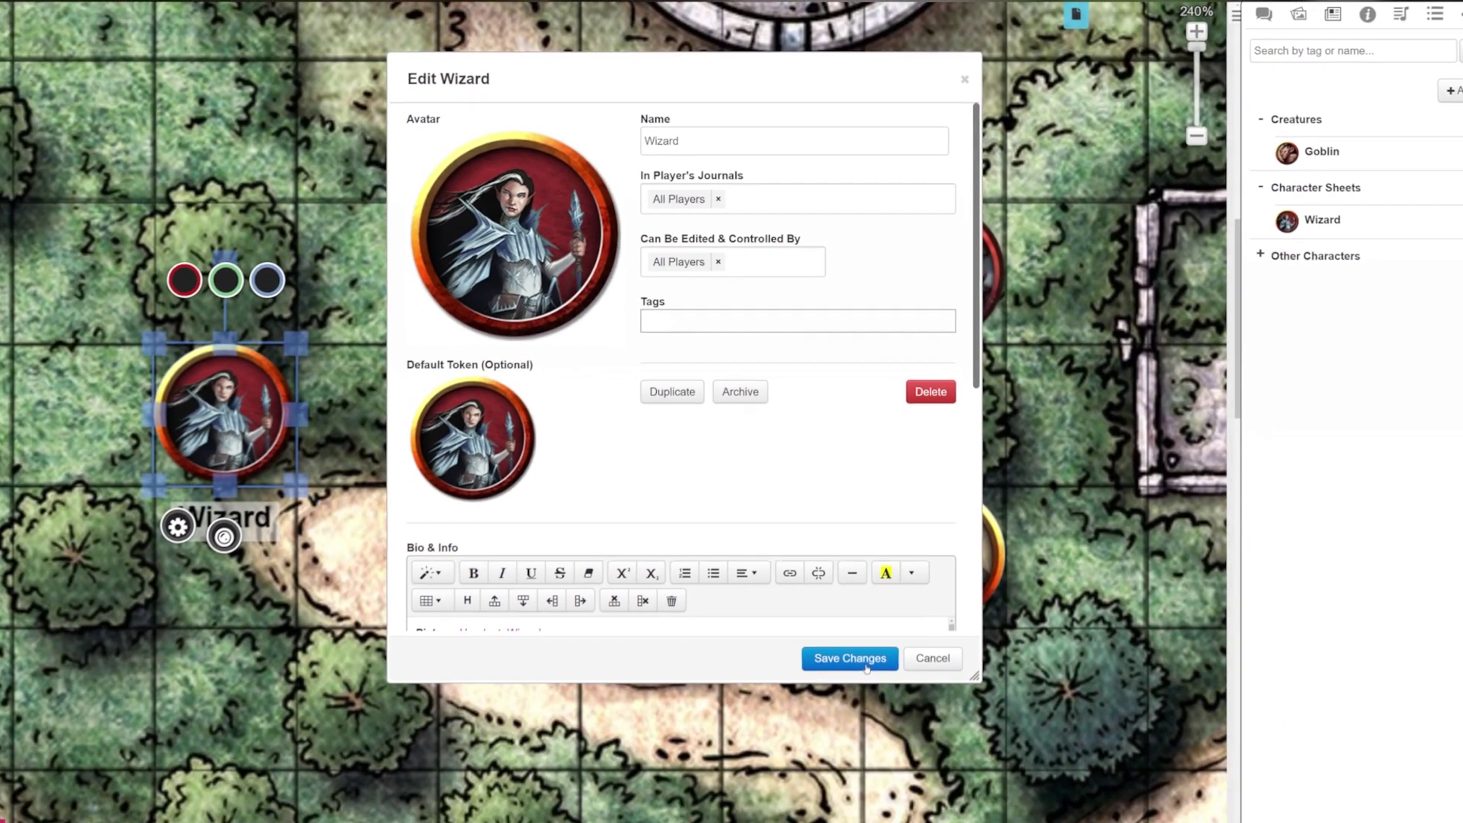
left_click(852, 764)
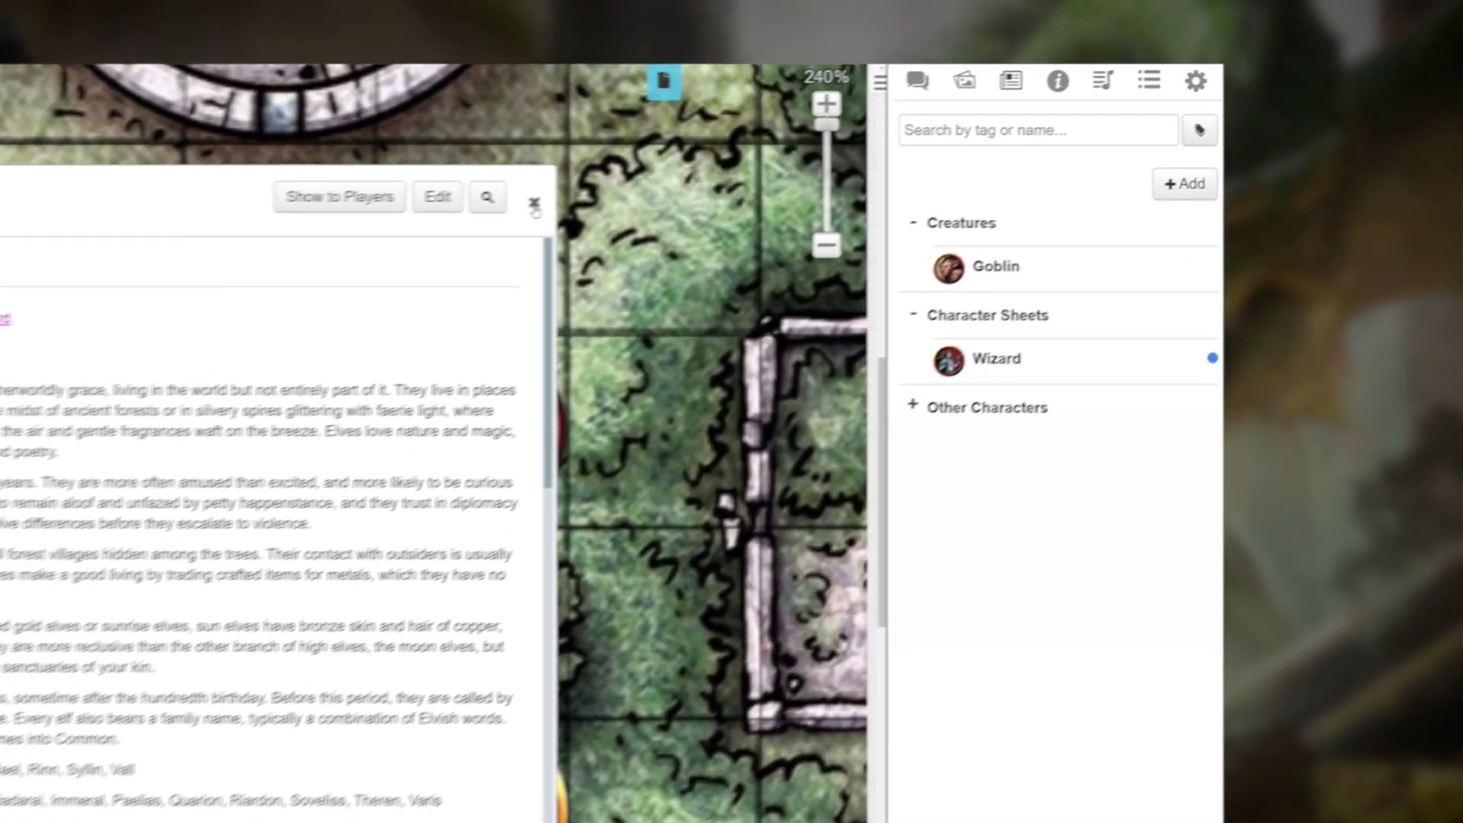
left_click(976, 99)
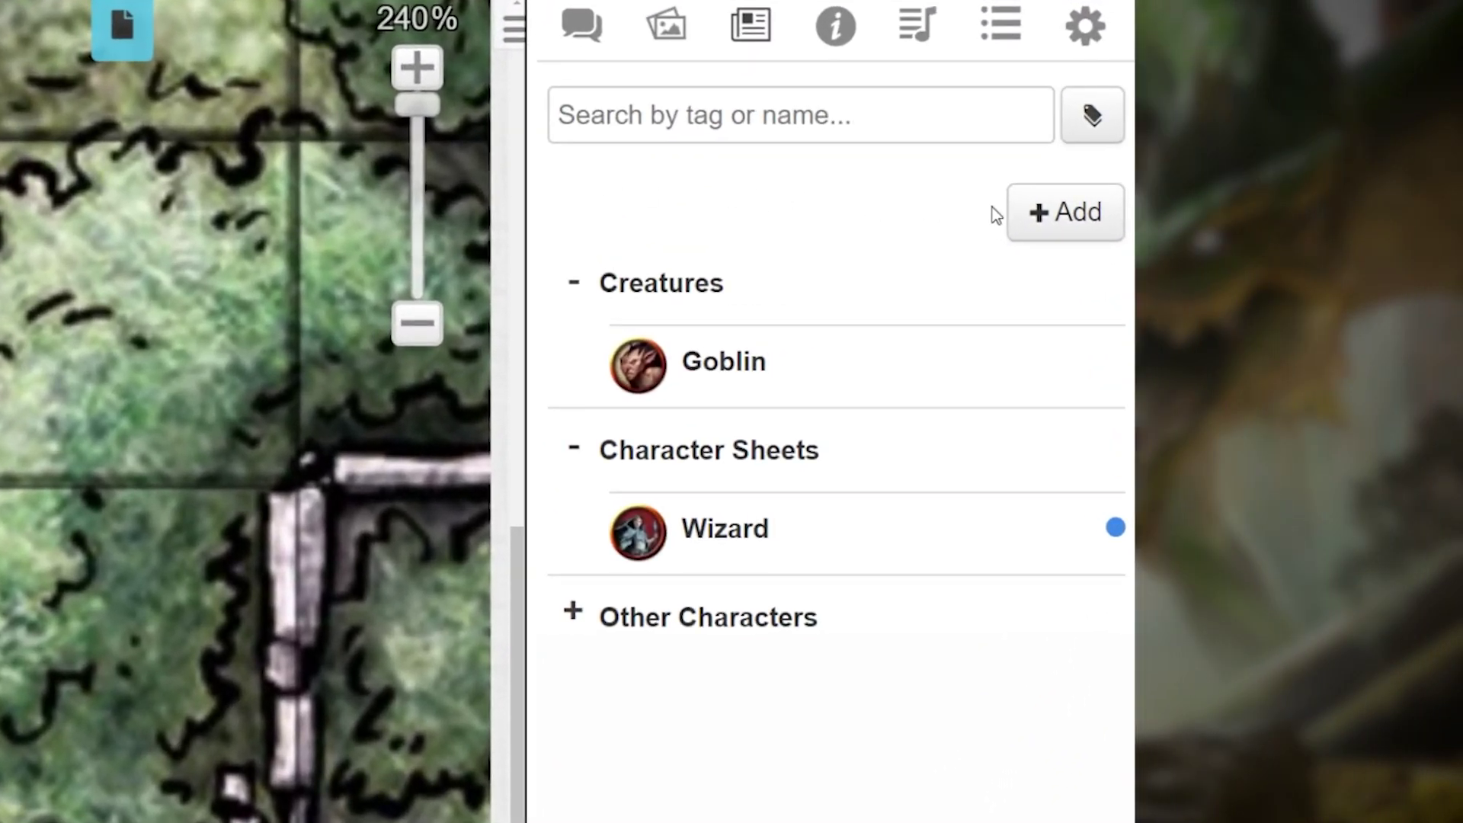
Step: Add a new blank character via +Add > Character, then dismiss its edit window
left_click(1043, 214)
left_click(1030, 289)
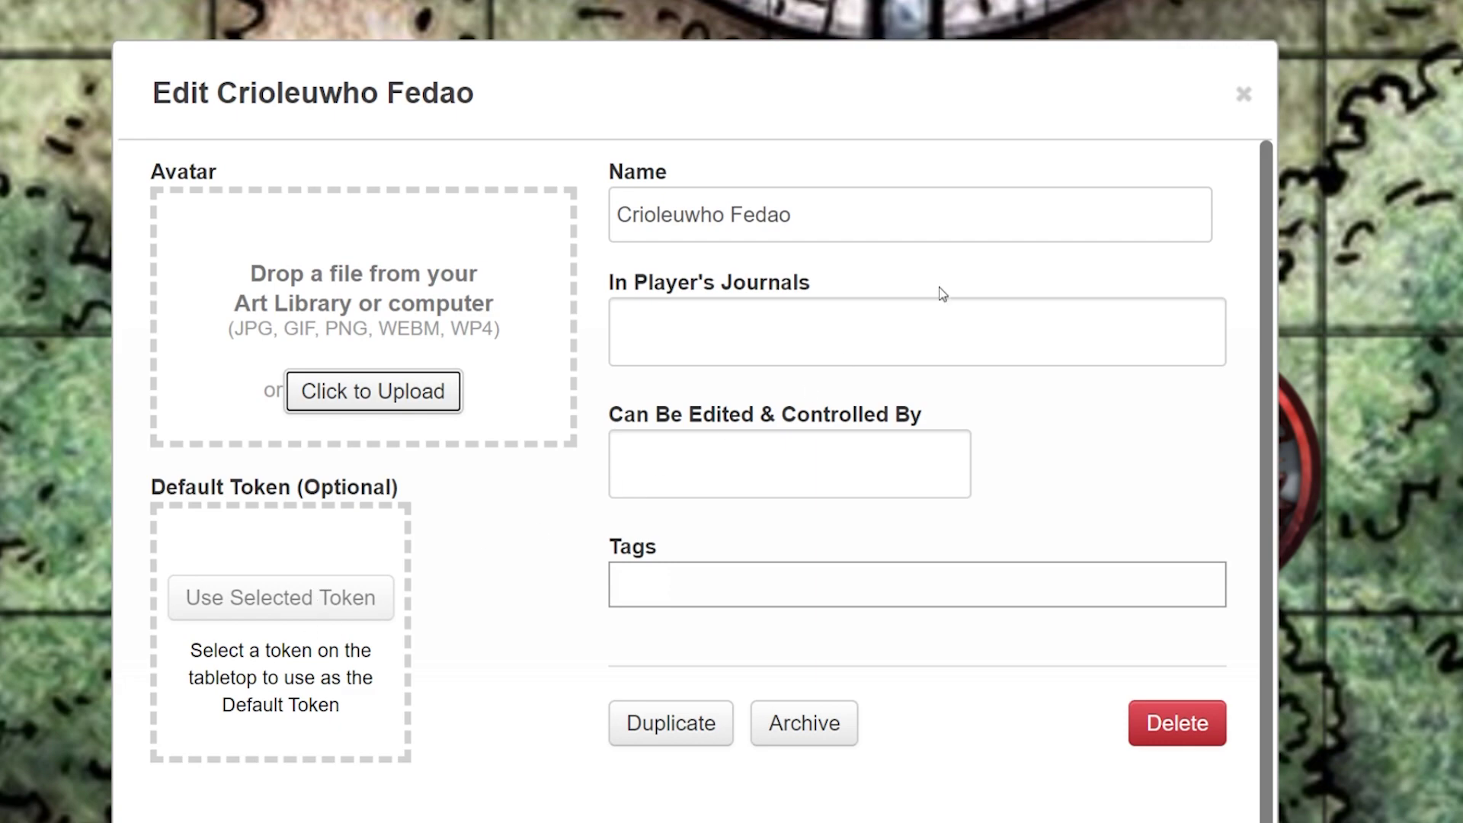
left_click(1243, 94)
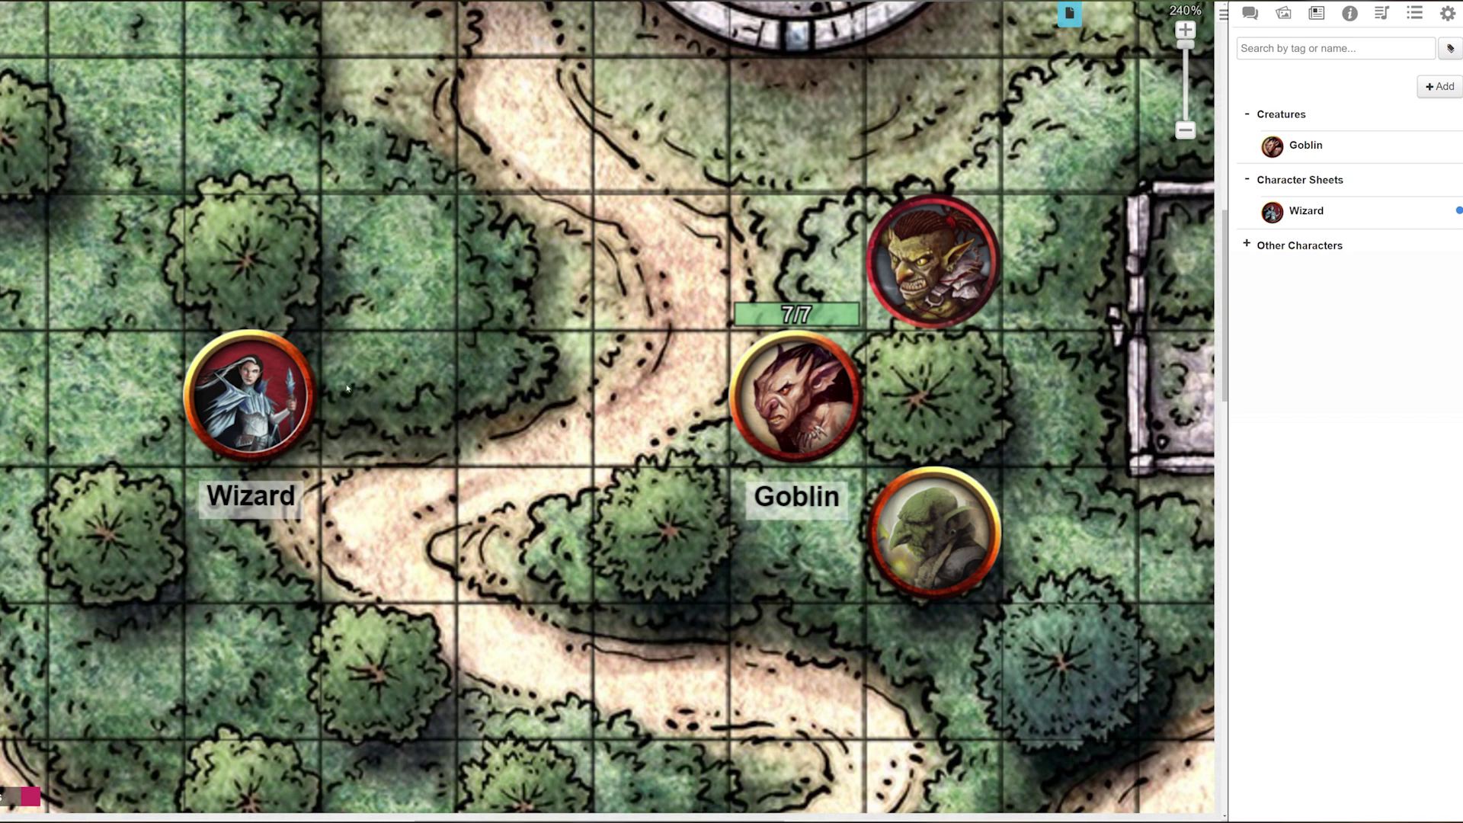
Step: Link the Wizard token's Bar 1 to ac (12) and Bar 2 to hp (8/8), then save
left_click(245, 403)
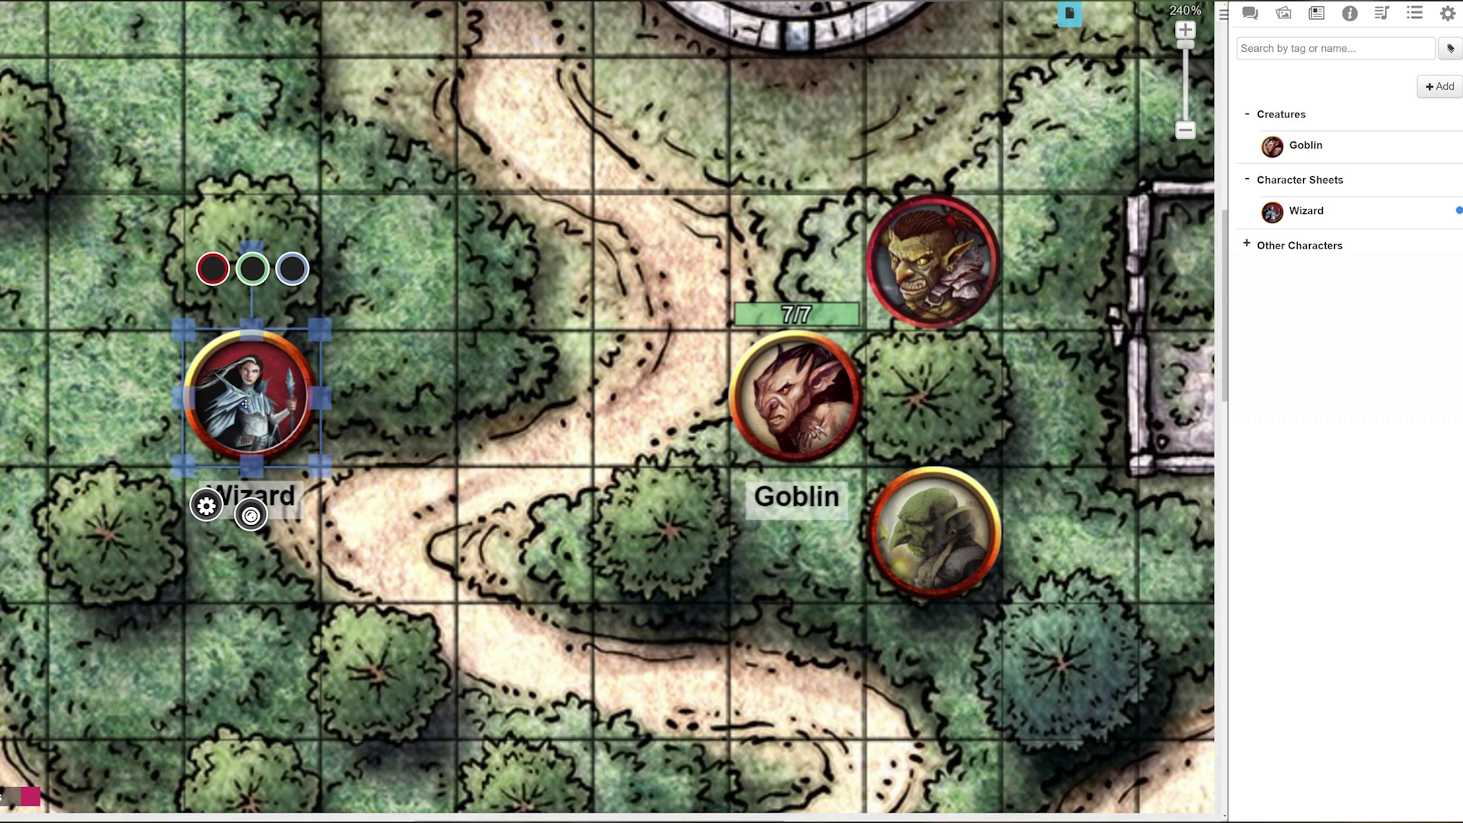
double_click(246, 404)
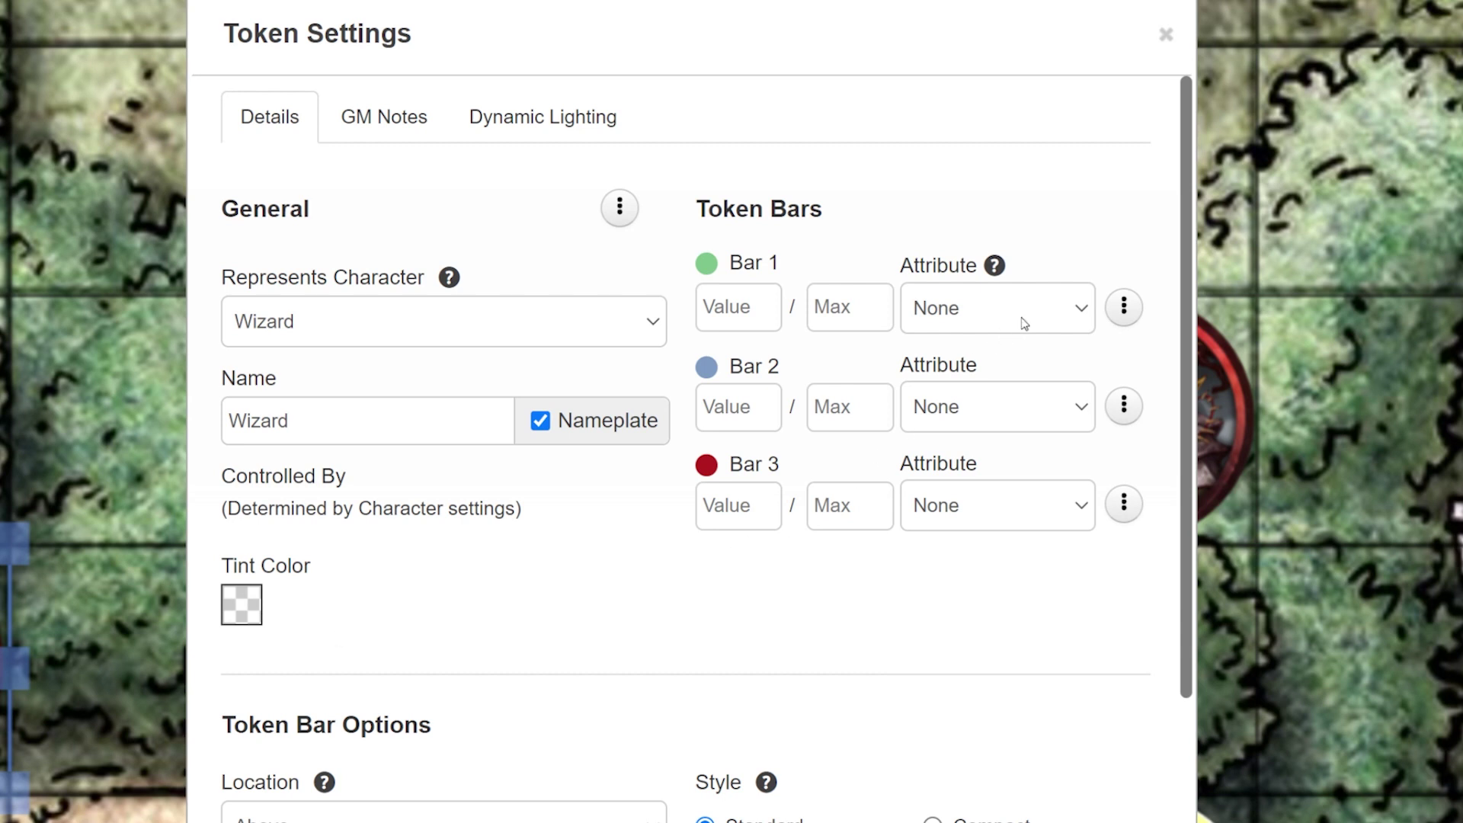
left_click(1066, 310)
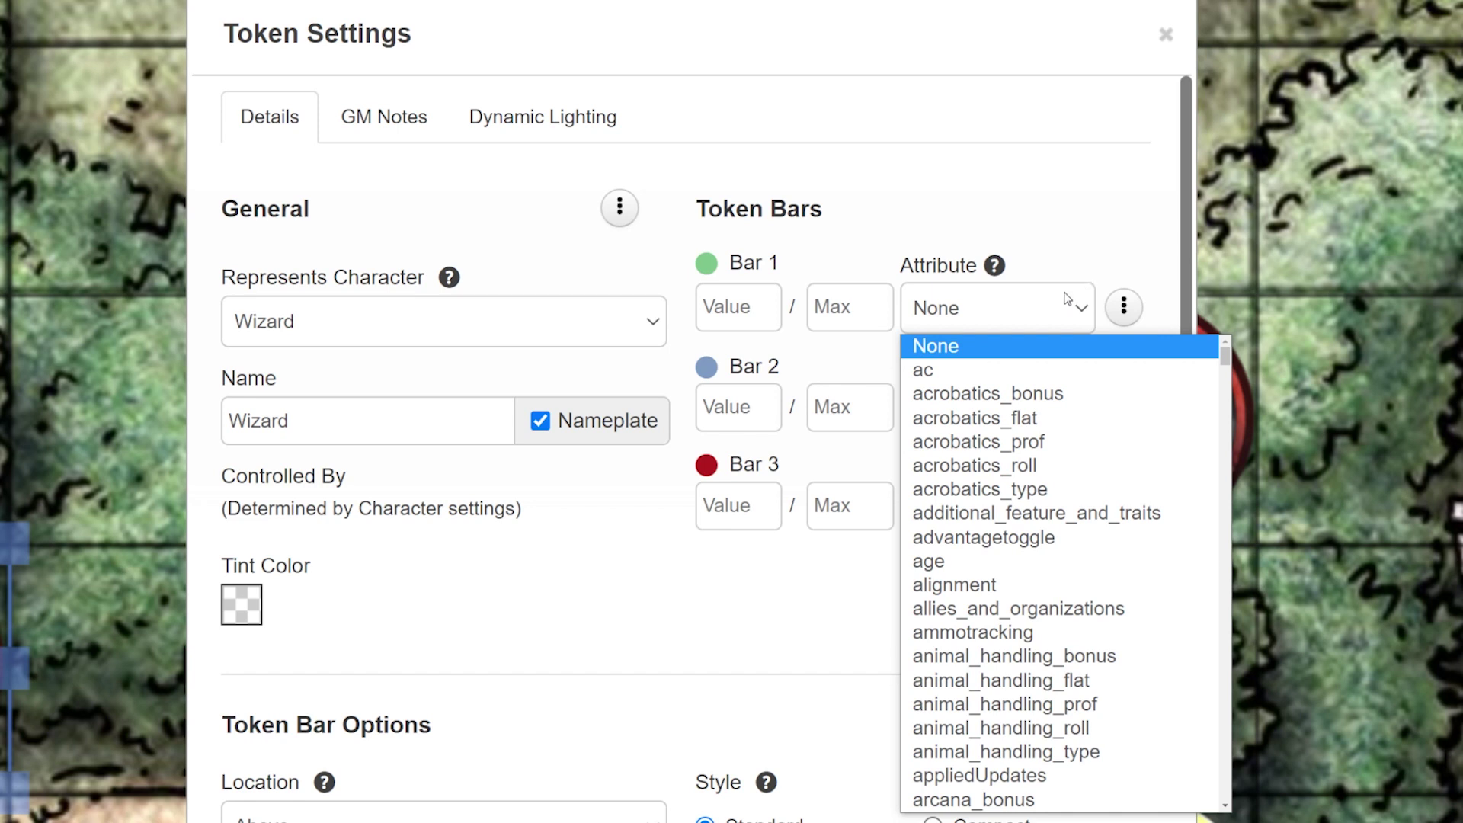
left_click(965, 371)
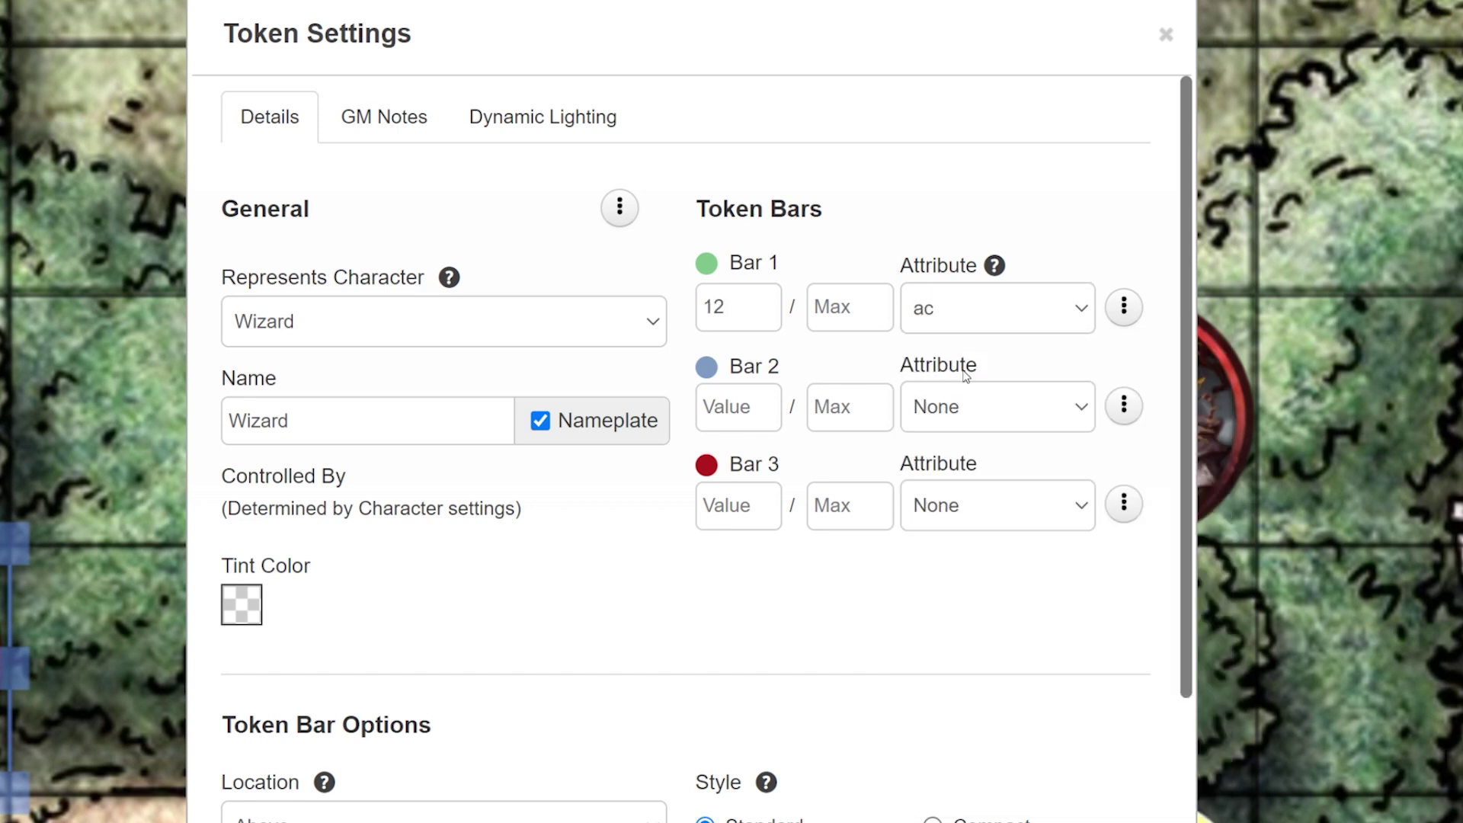
left_click(1030, 402)
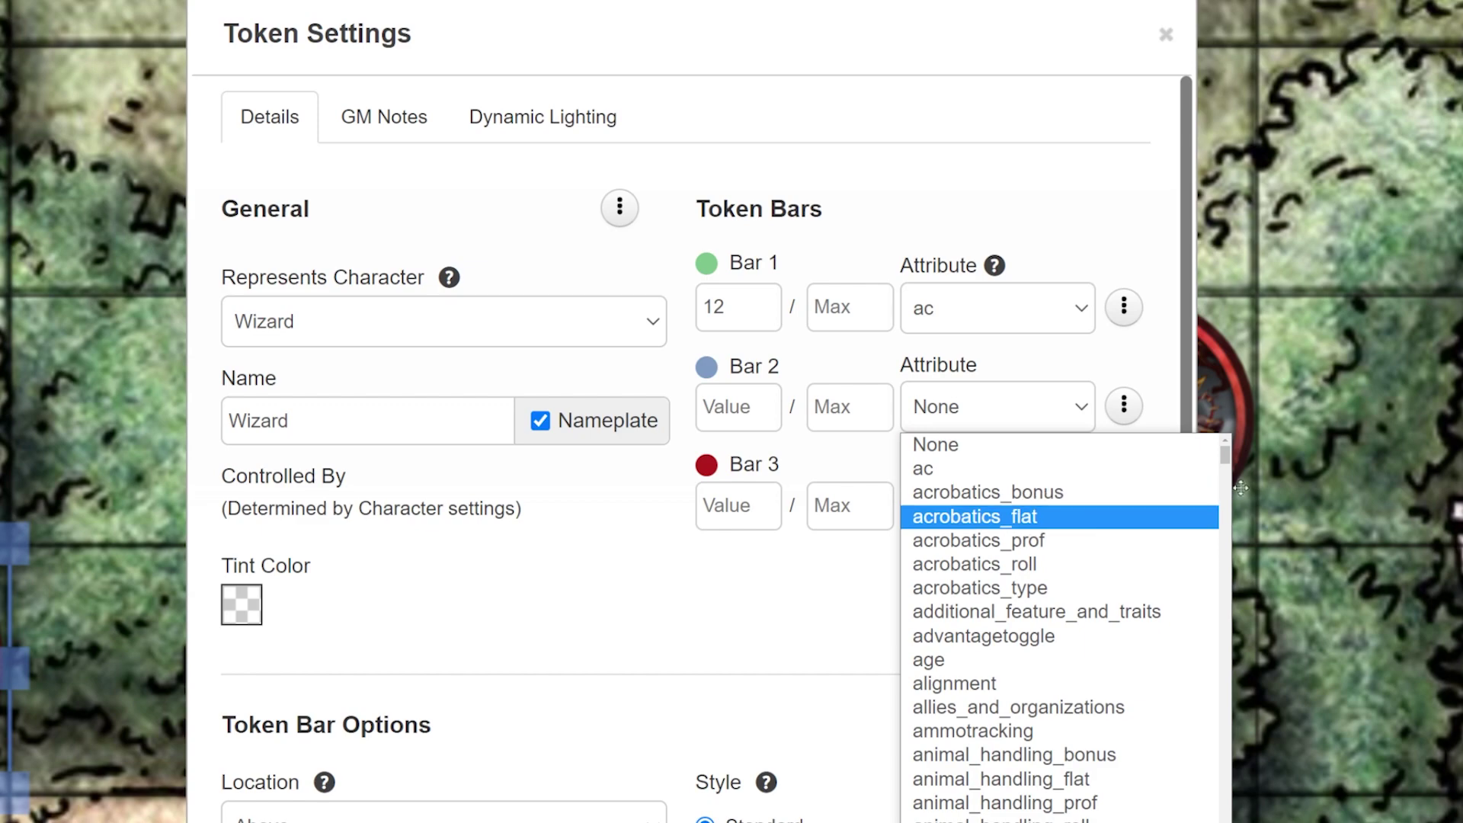
left_click_drag(1226, 459, 1224, 597)
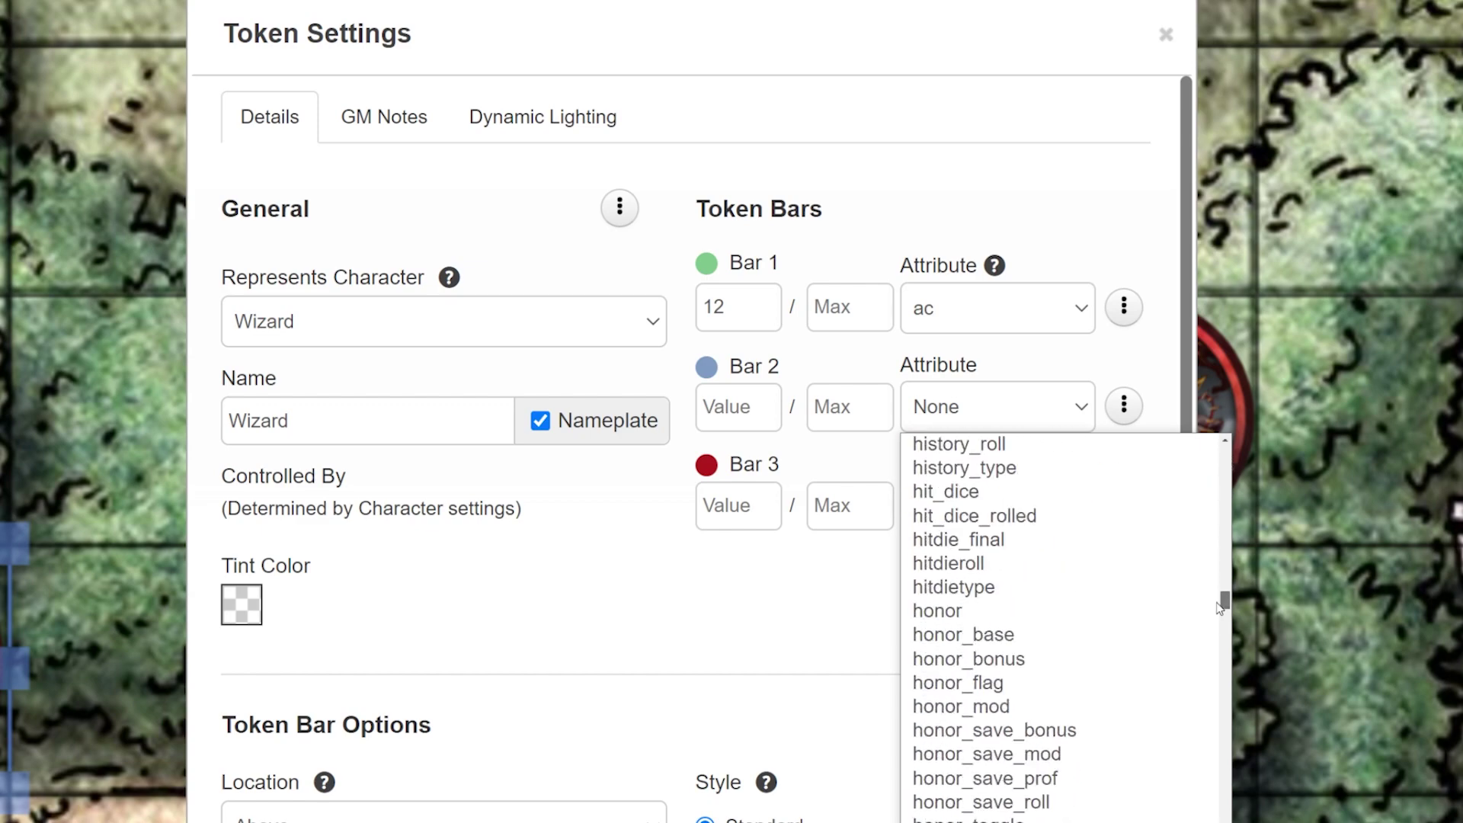
left_click(991, 811)
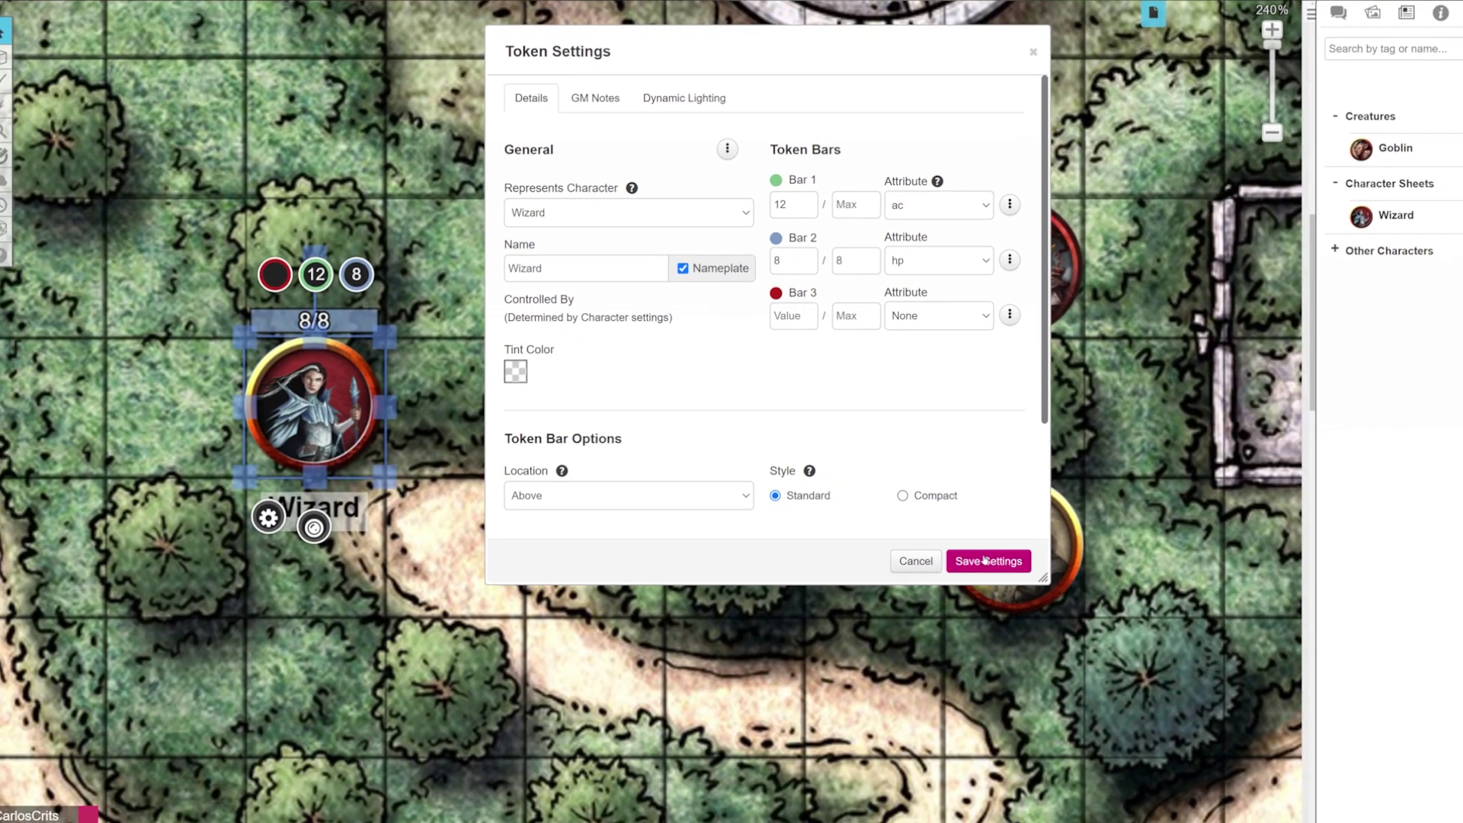
left_click(998, 622)
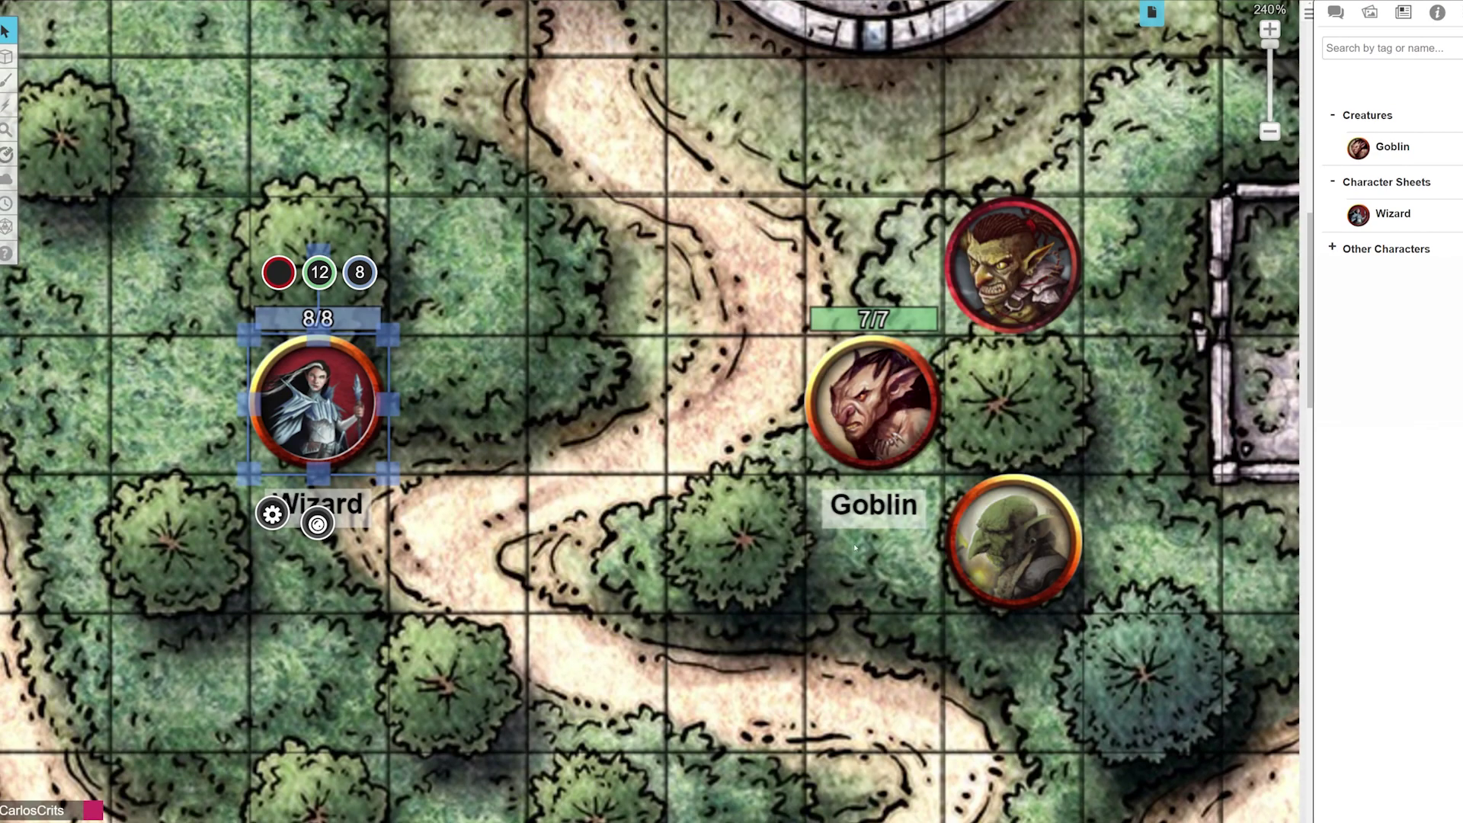
Step: Paste a copy of the Goblin token onto the map
left_click(736, 536)
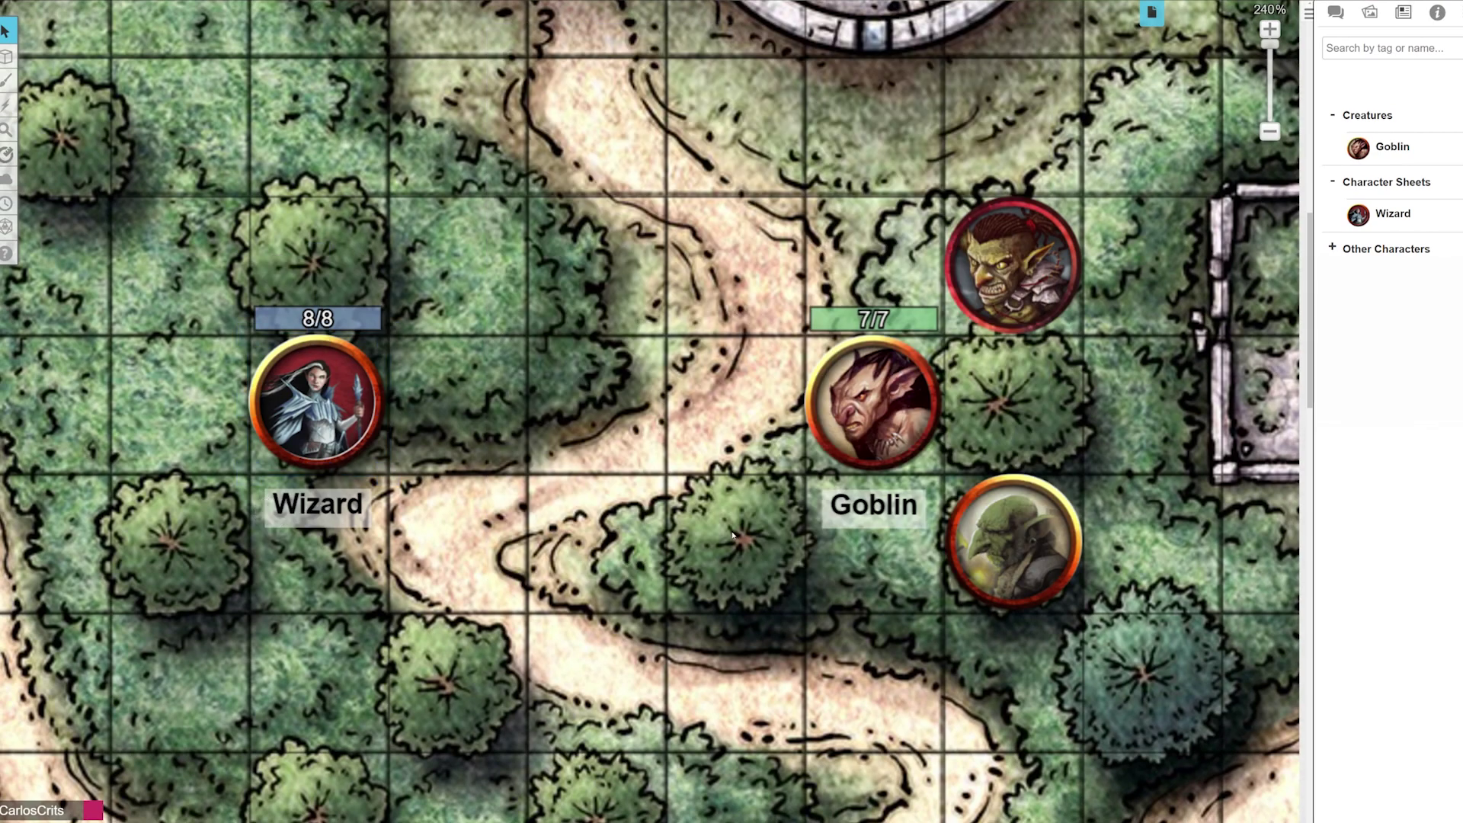
left_click(864, 388)
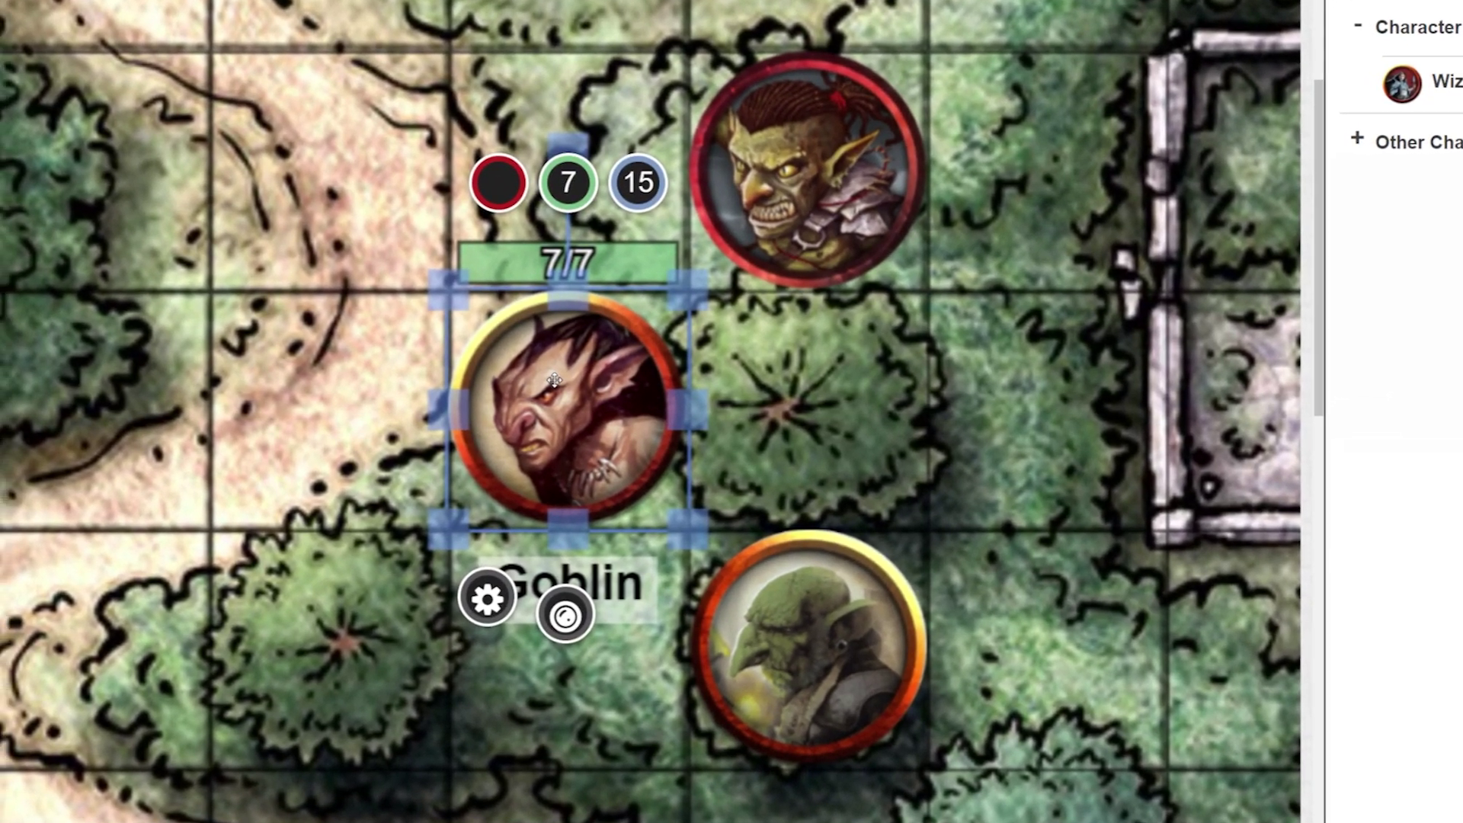
left_click(88, 388)
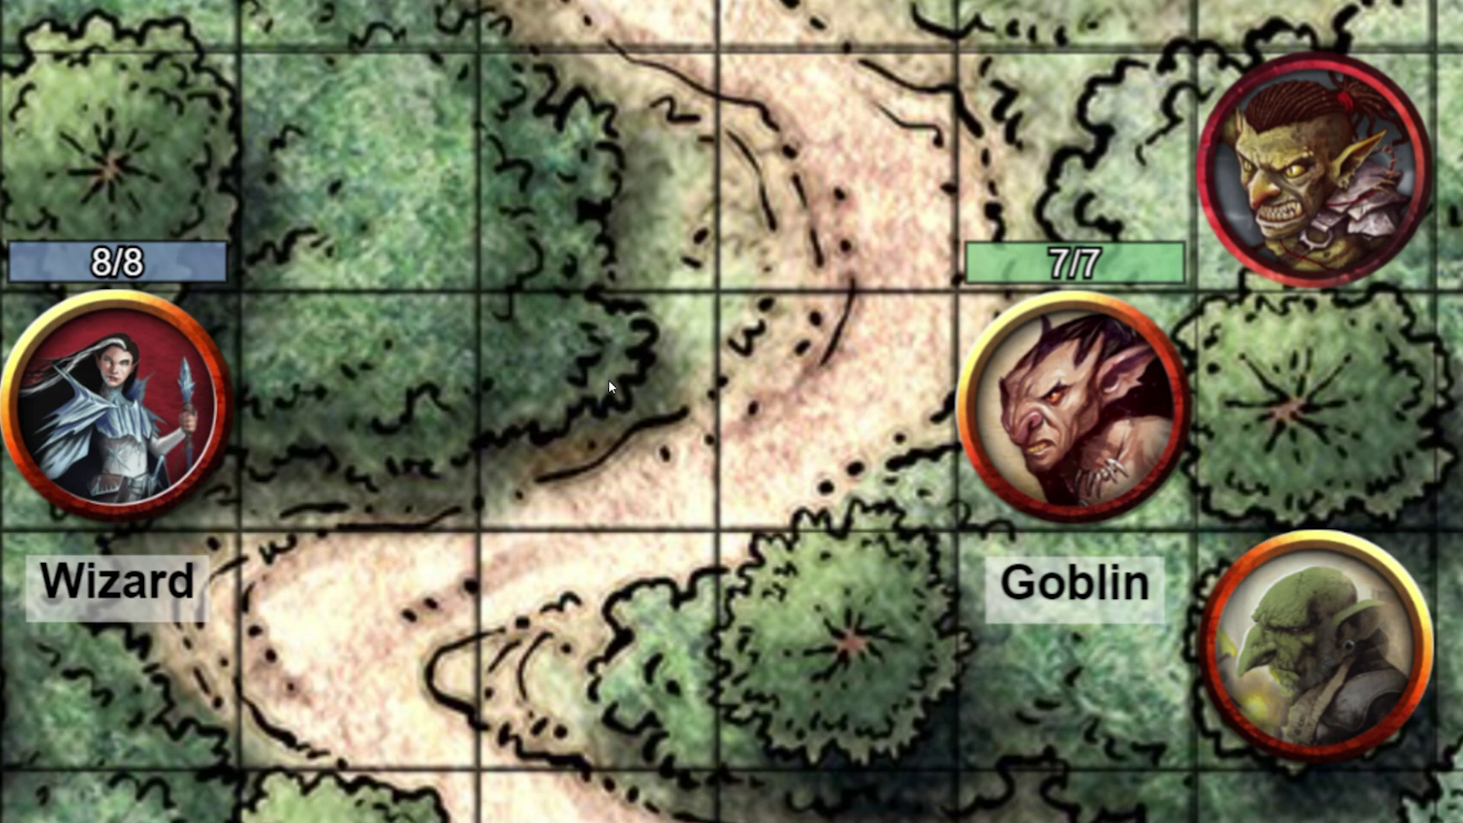
key("ctrl+v")
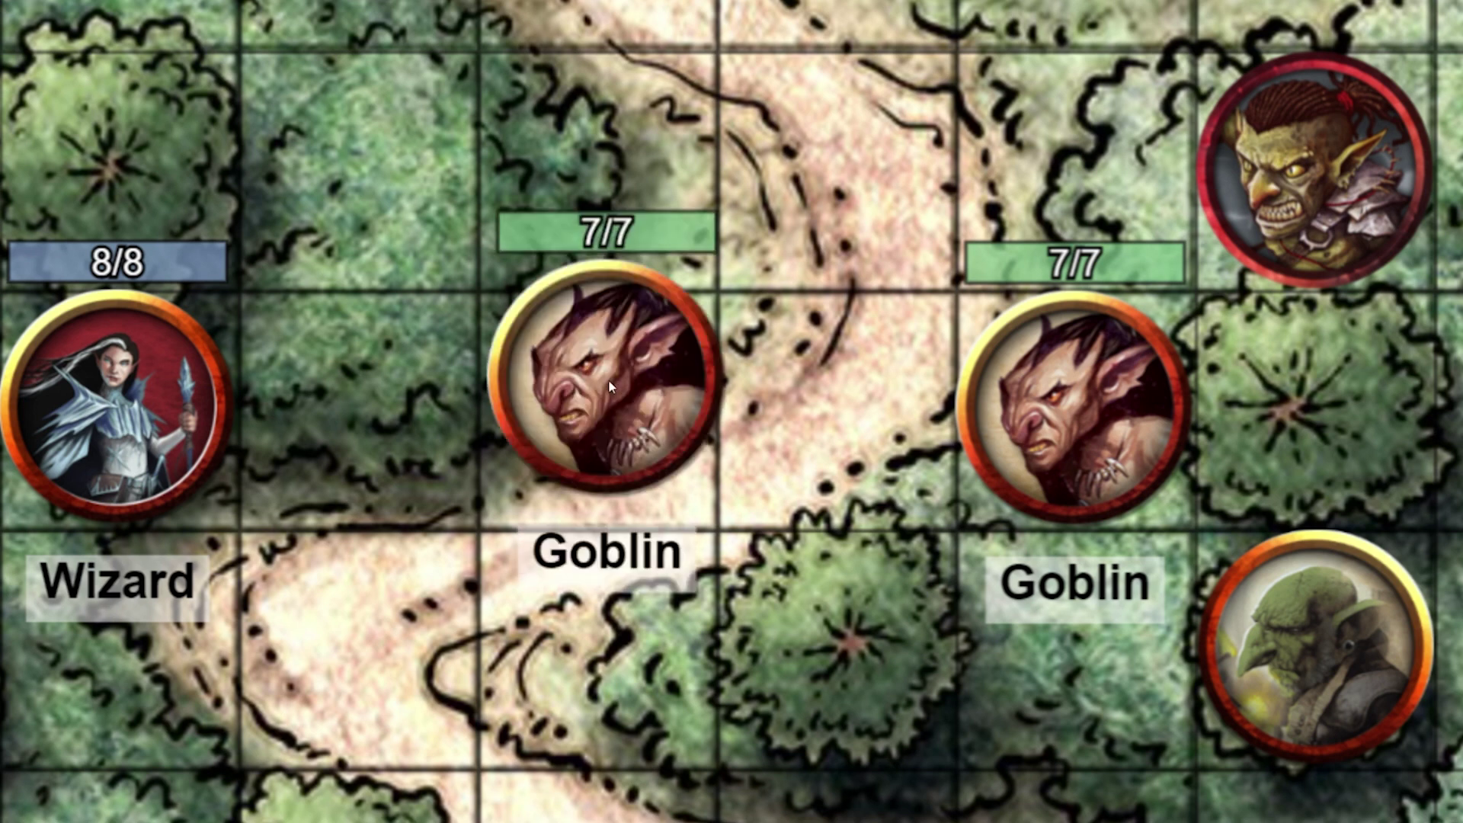
Step: Set the copy's HP bar to 2, which also dropped the original to 2/7, then delete the copy
left_click(610, 386)
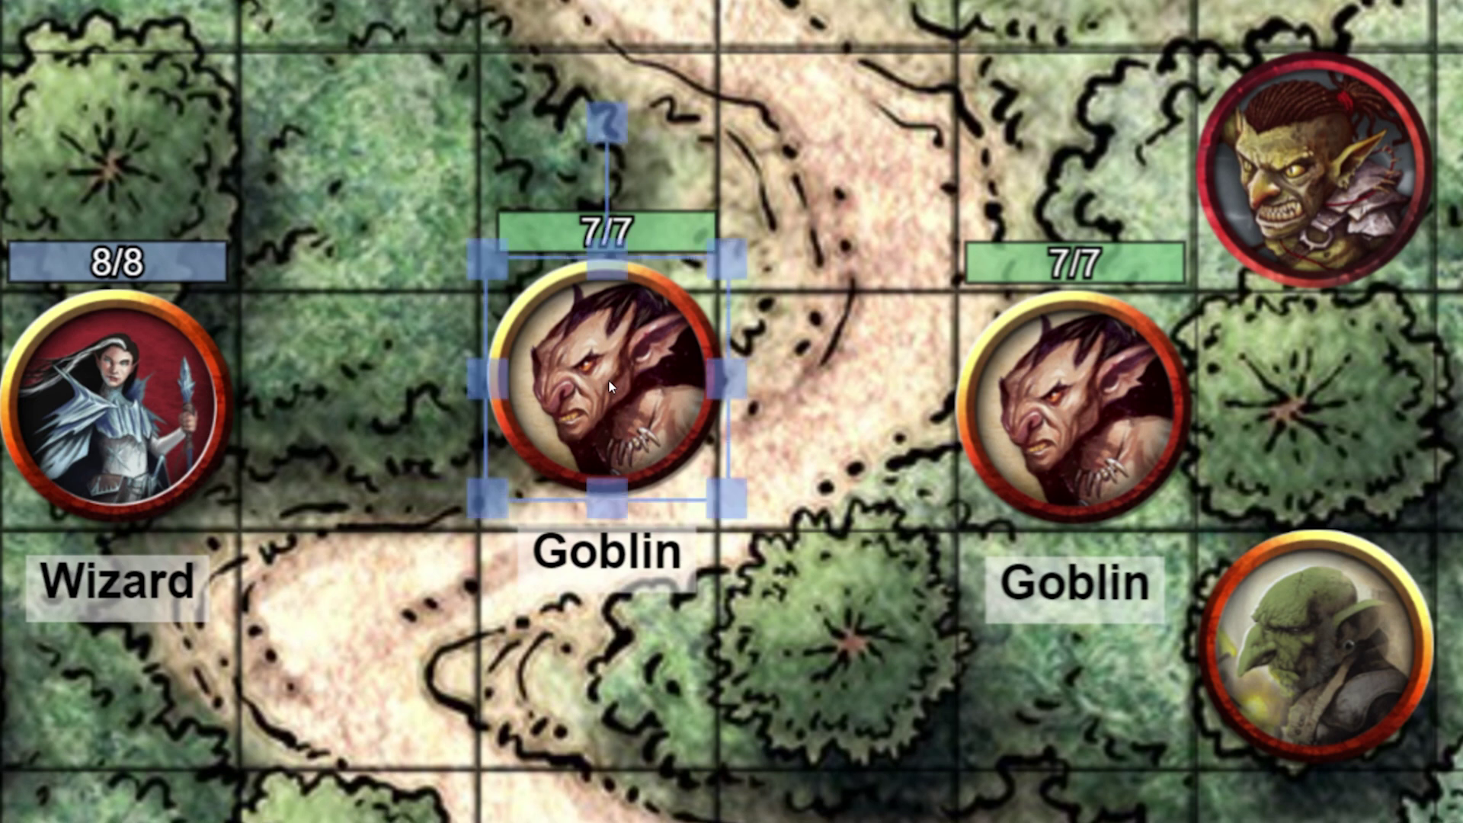
left_click(609, 154)
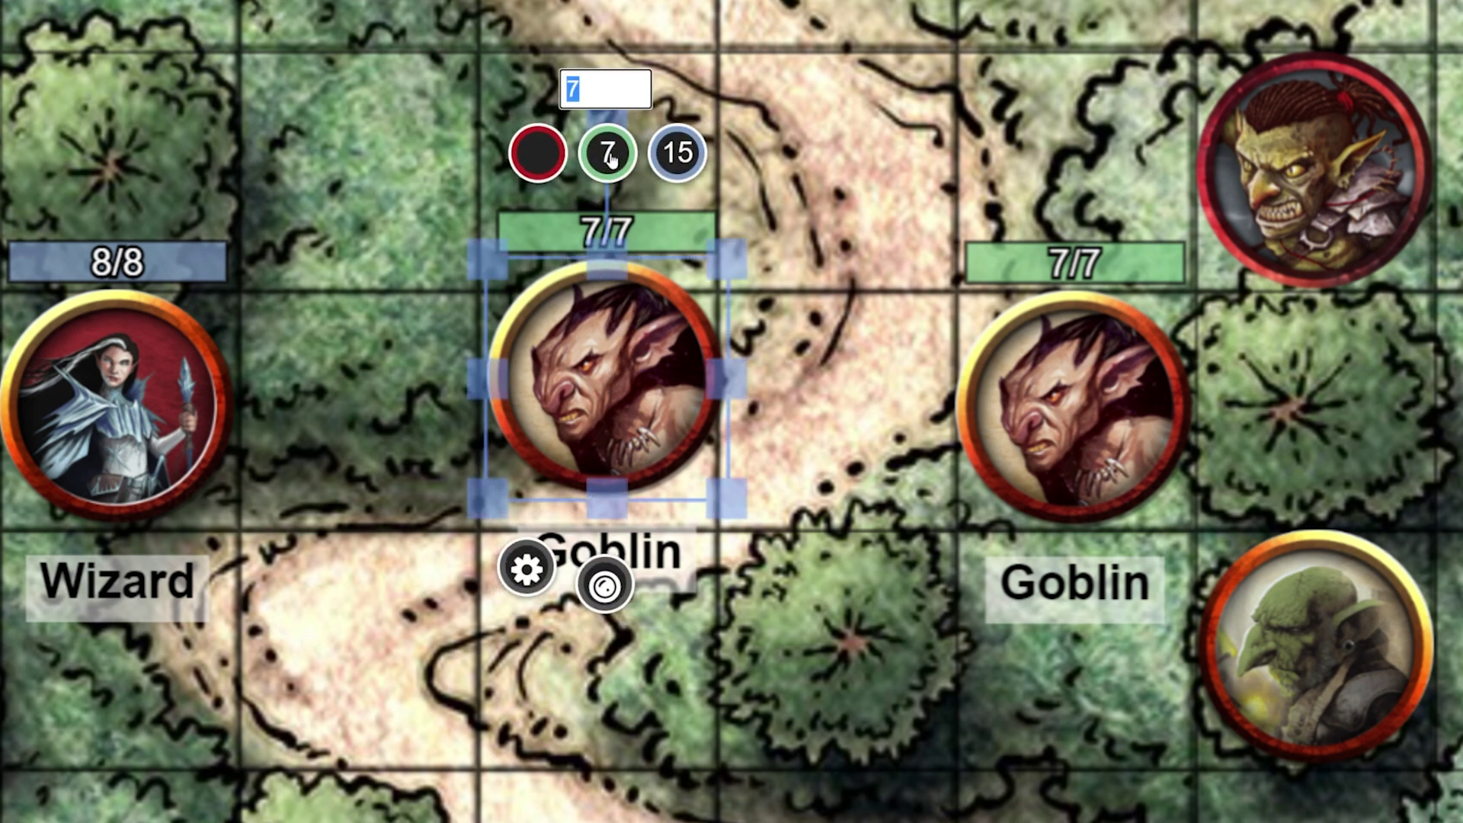
type("2")
key("Return")
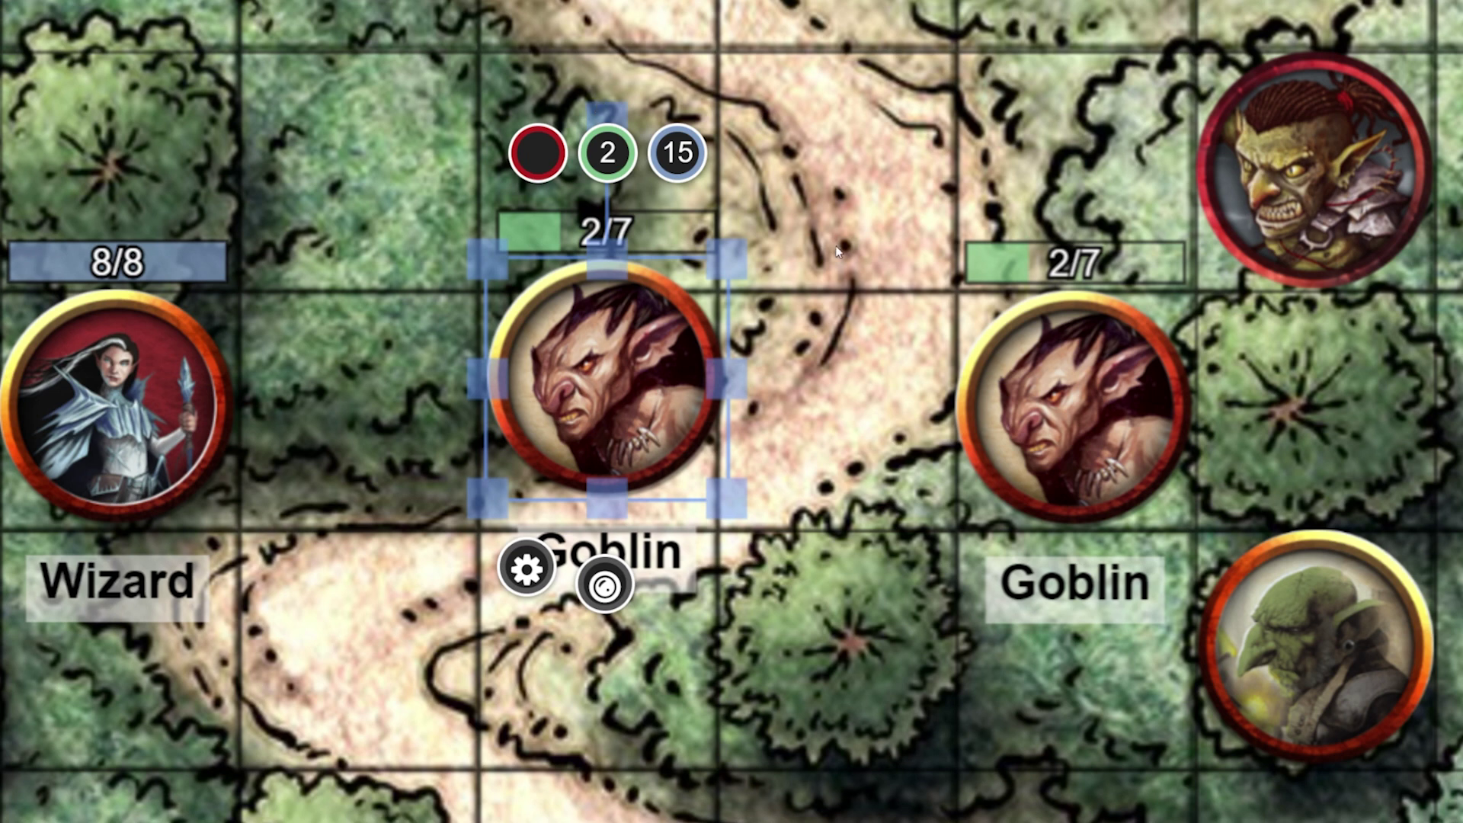
key("Delete")
Step: In the Goblin's token settings, set the Bar 1 attribute to None to unlink it from hp
left_click(1074, 404)
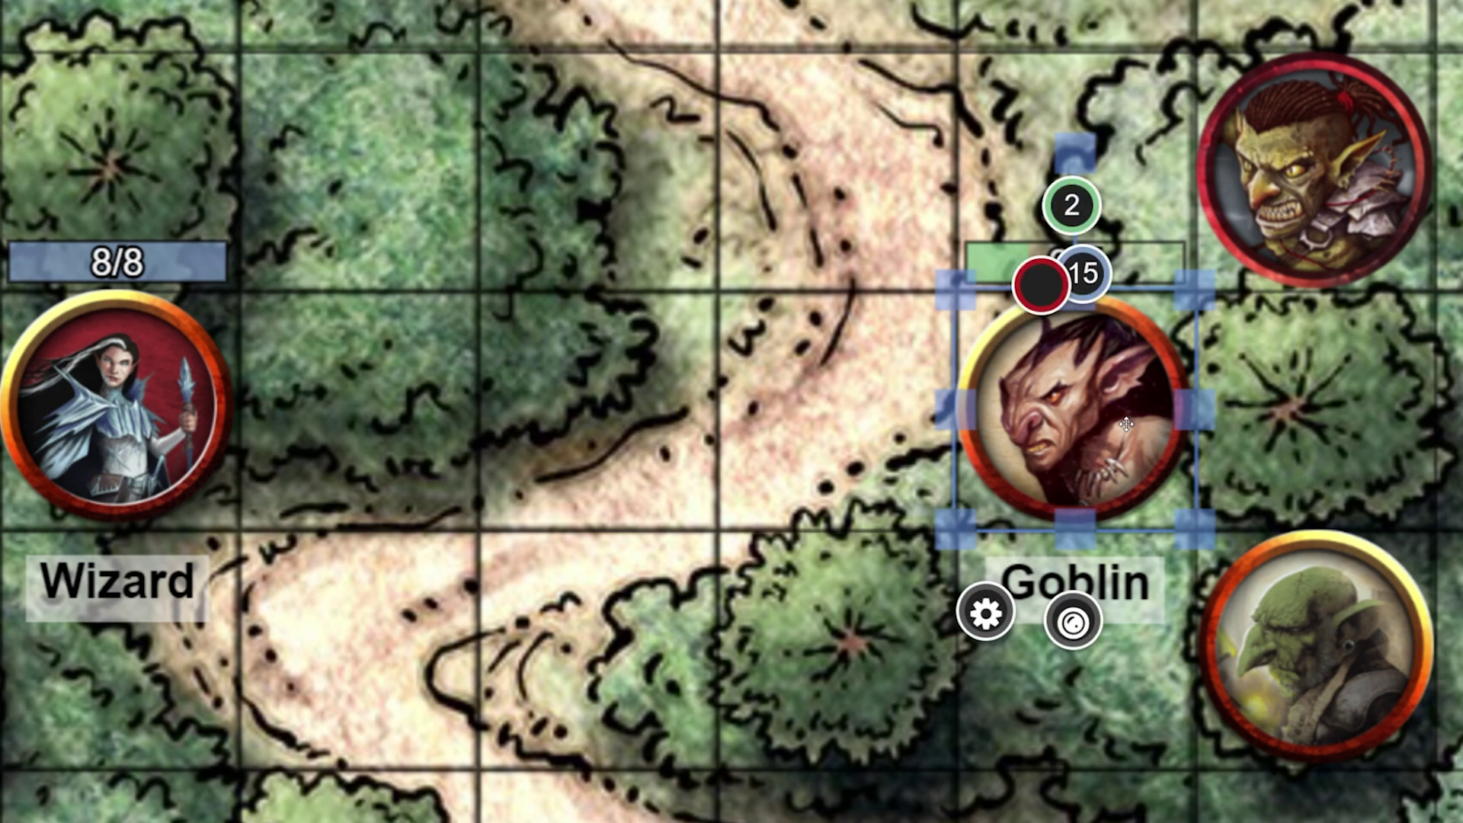
left_click(985, 613)
left_click(1184, 101)
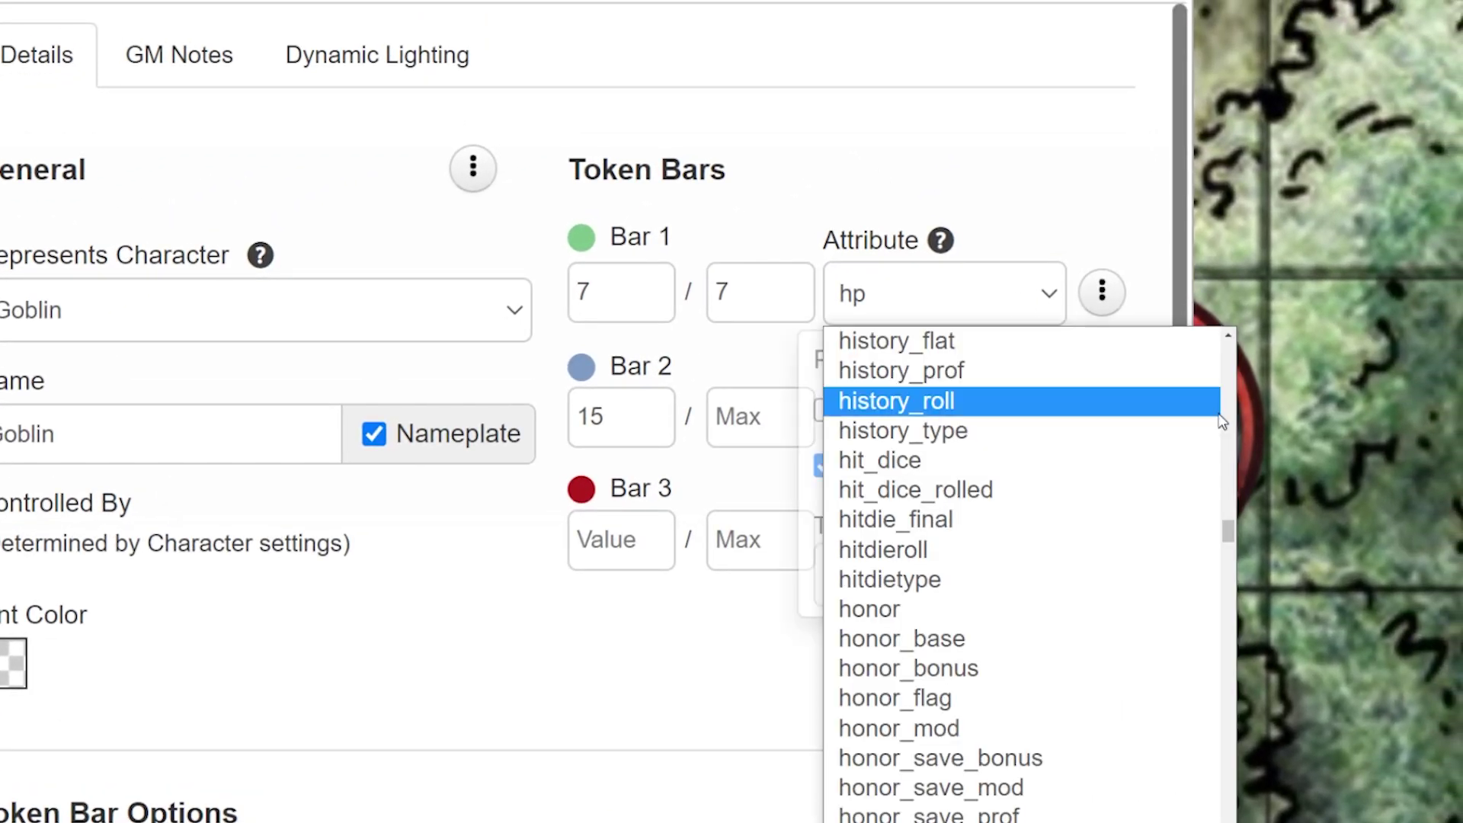
left_click_drag(1228, 536, 1230, 335)
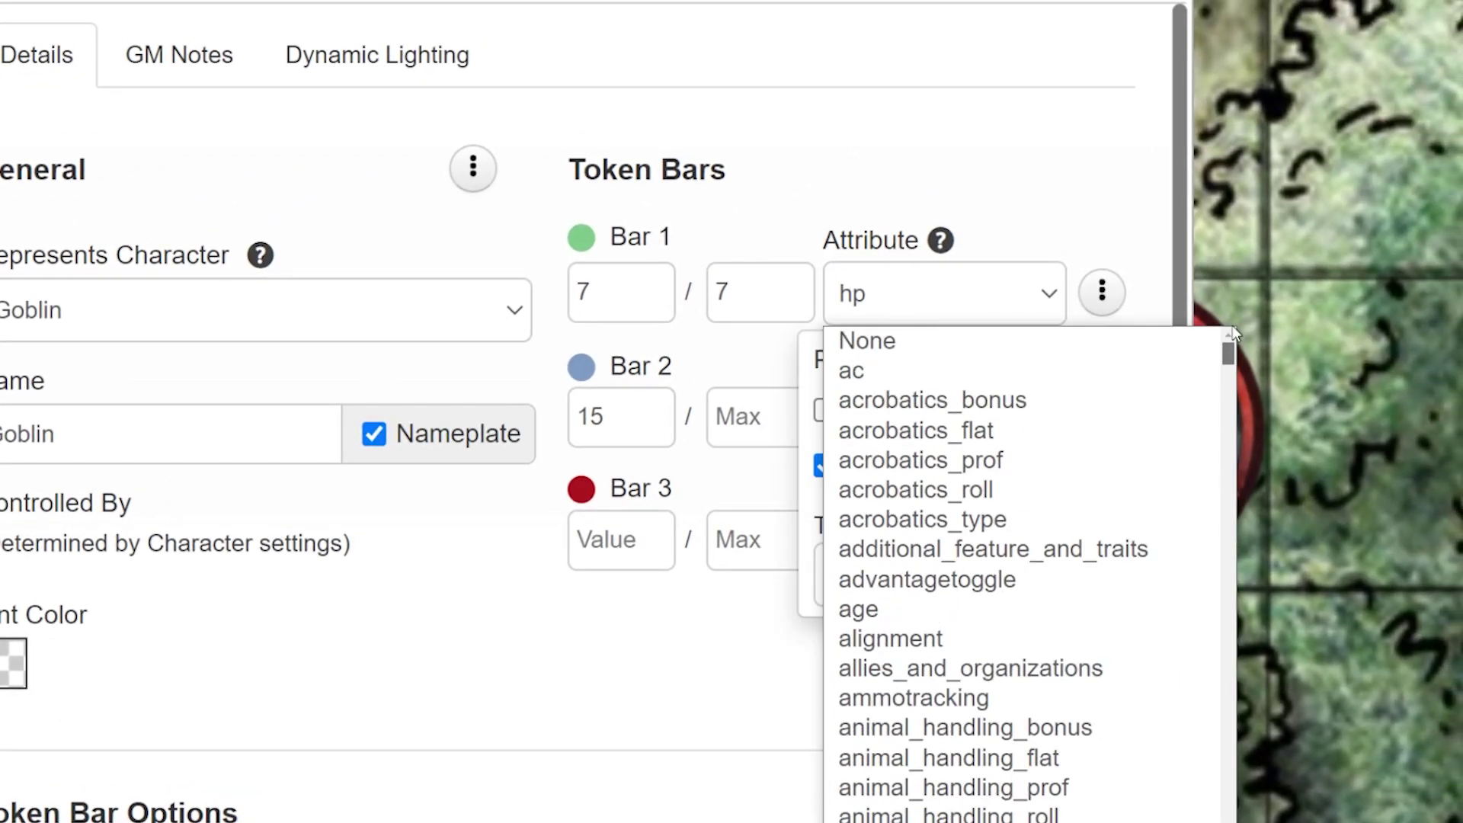
left_click(1031, 338)
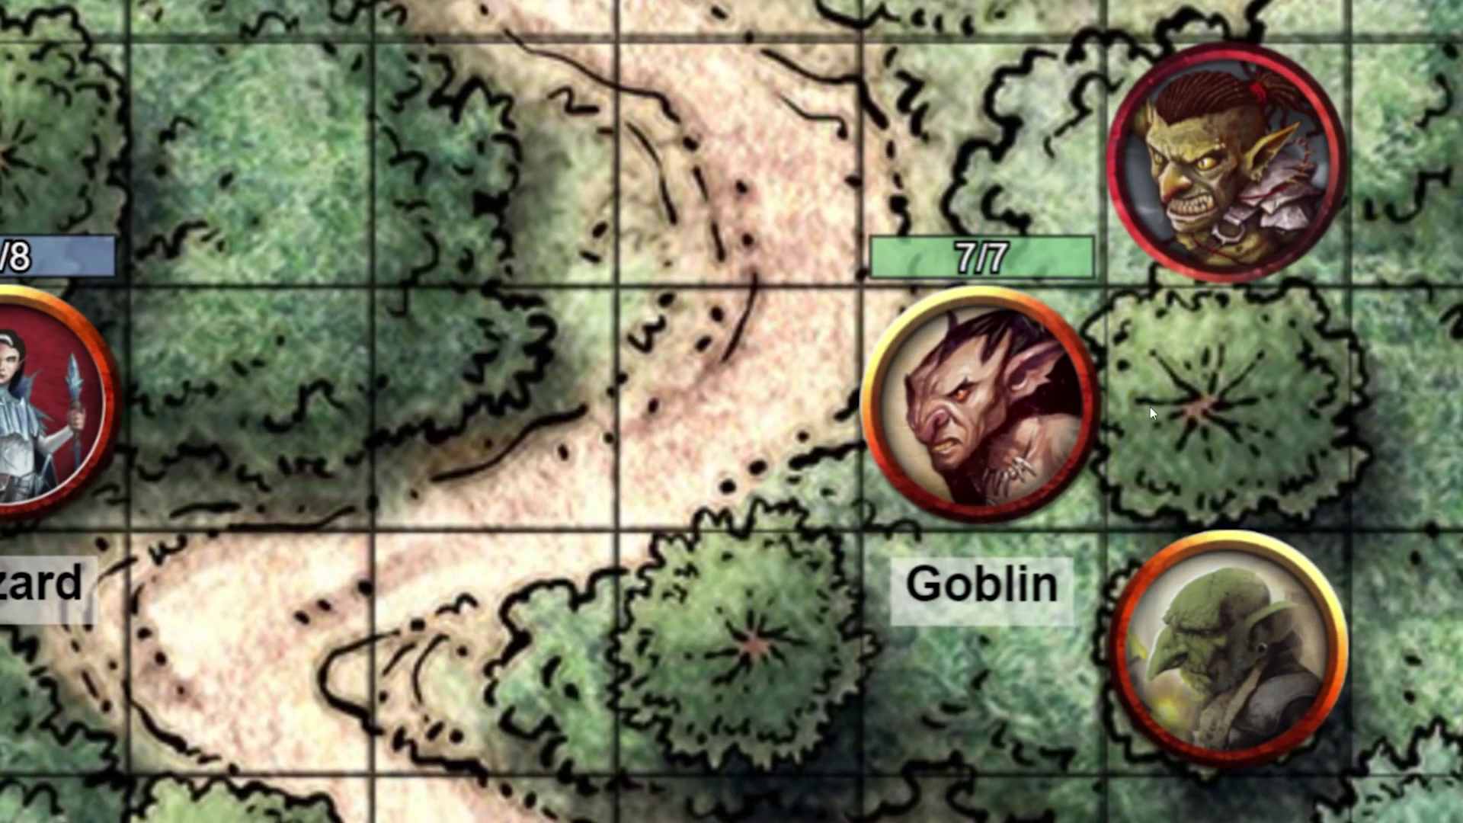
Step: Duplicate the Goblin and set the copy's HP bar to 2, leaving the original at 7/7
left_click(978, 404)
key("ctrl+c")
key("ctrl+v")
left_click(471, 354)
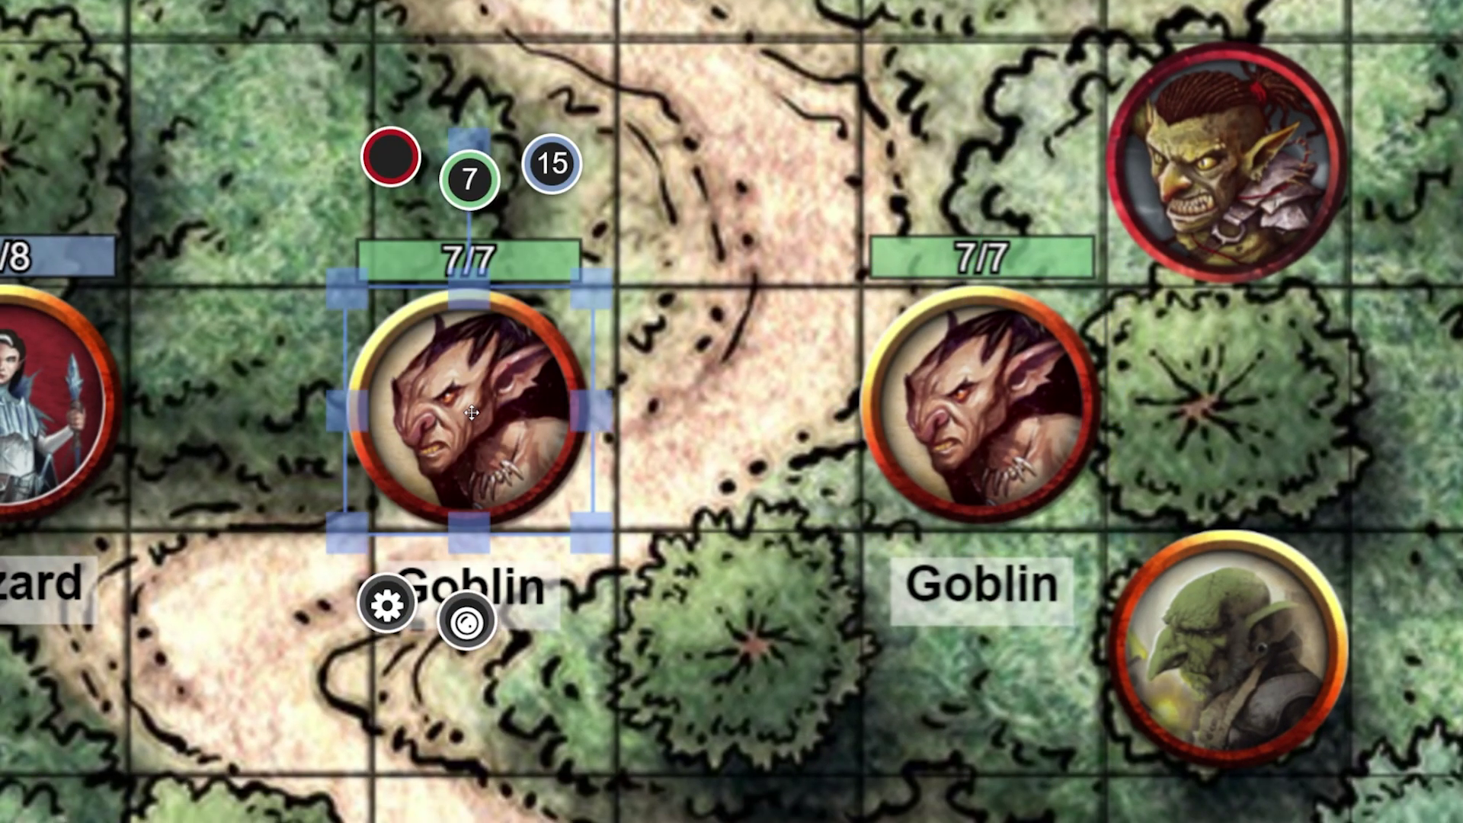
left_click(473, 182)
type("2")
key("Return")
left_click(711, 375)
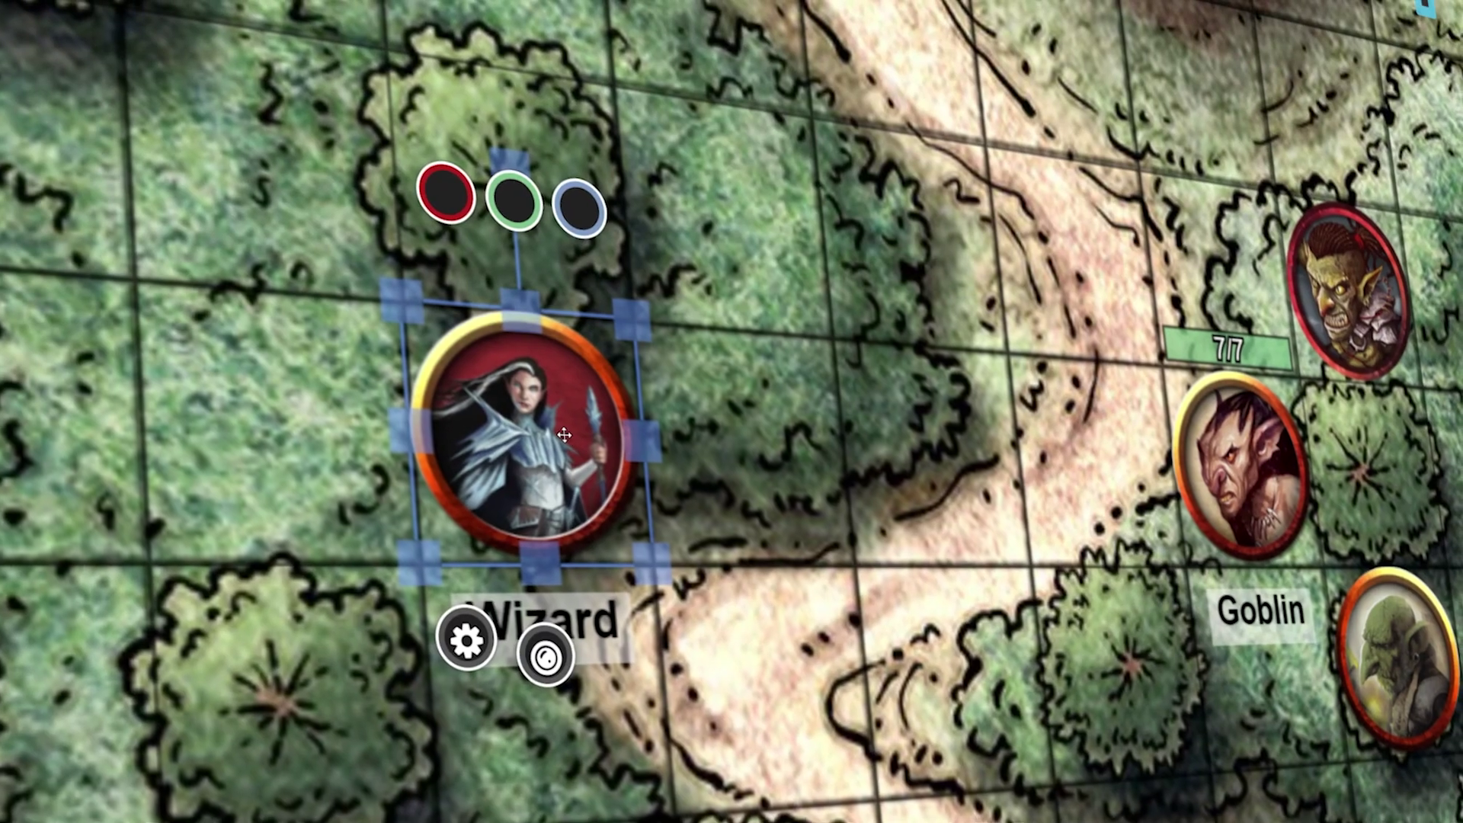
Step: Open the Wizard's journal and view its character sheet showing AC 12 and 8 HP
double_click(648, 495)
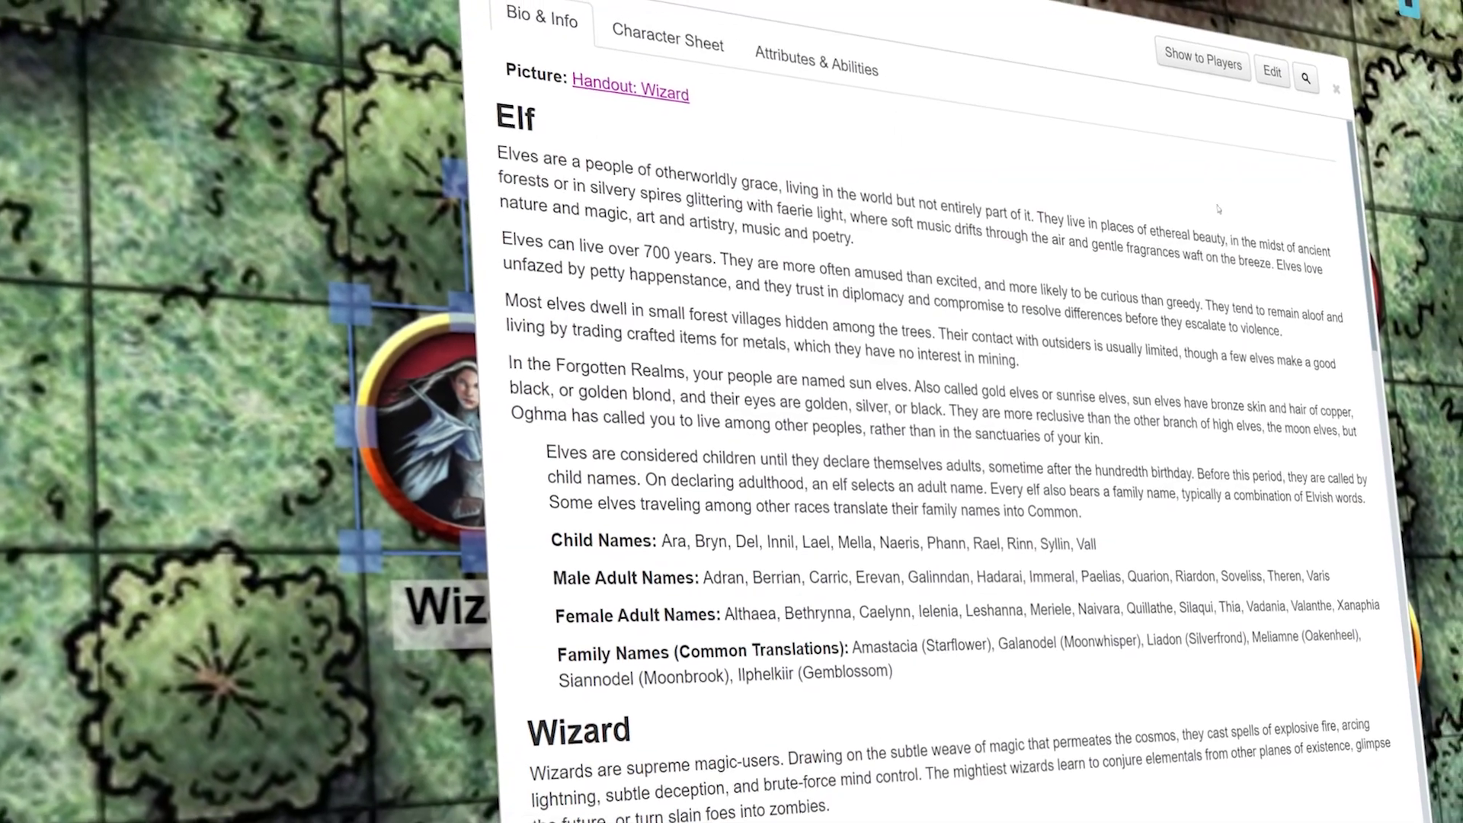
left_click(667, 35)
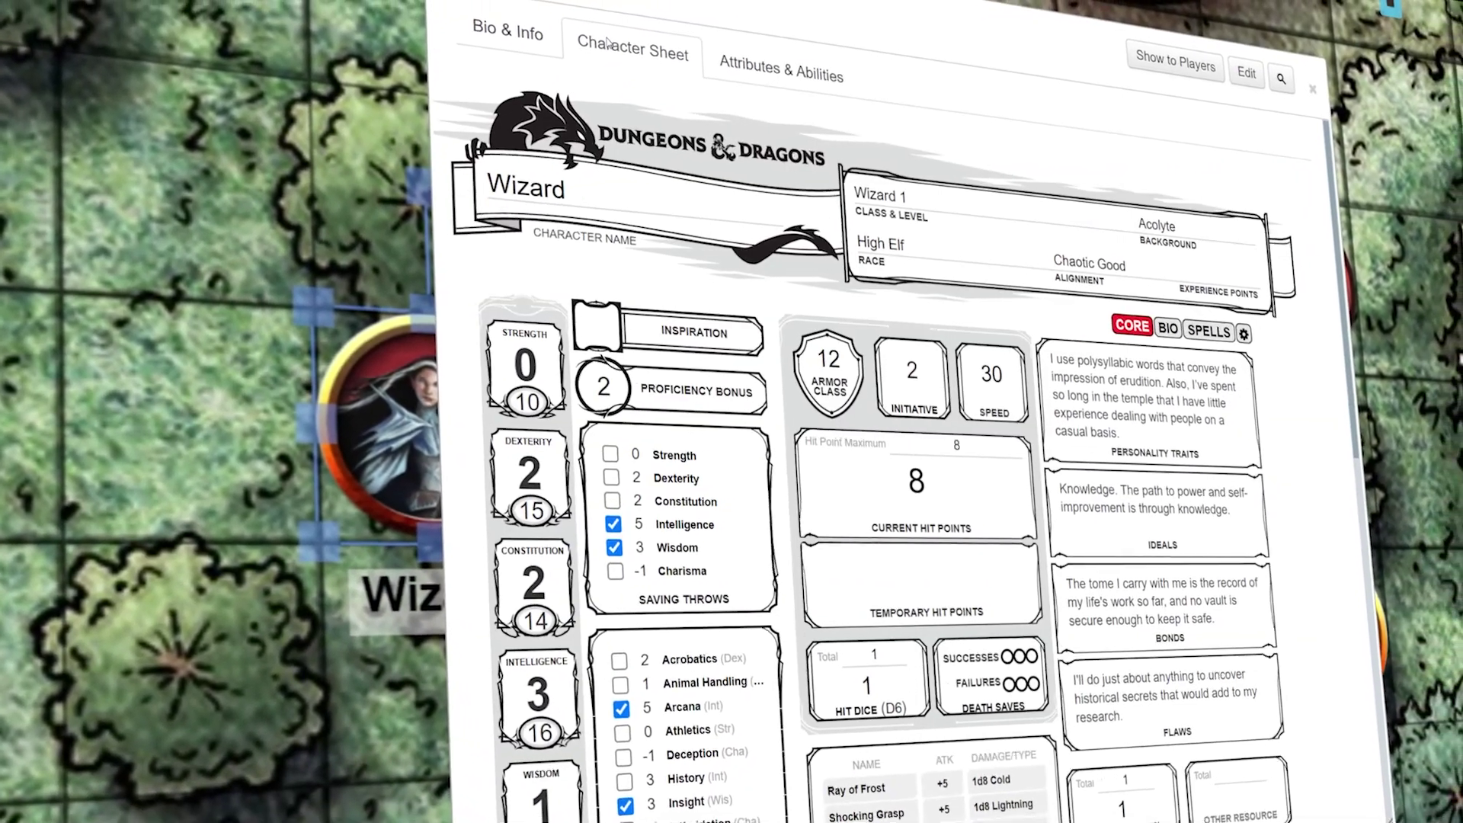